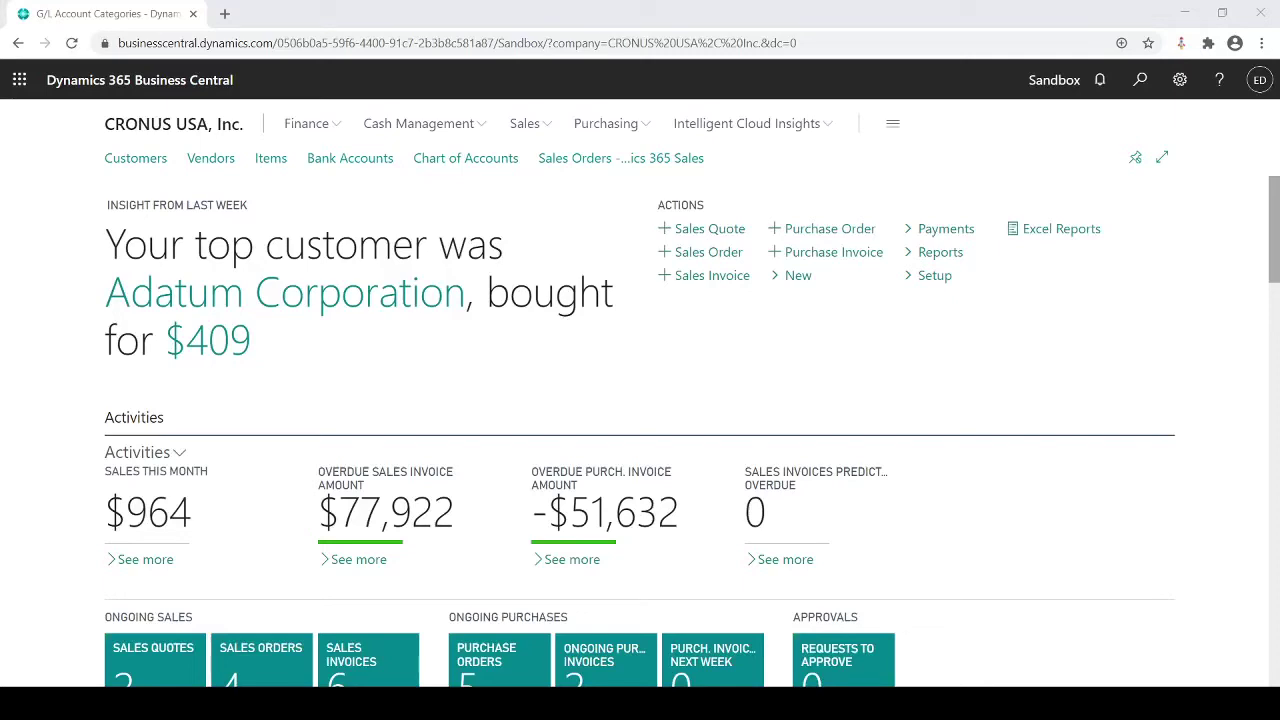
- Open the list of G/L budgets from the finance area
left_click(956, 13)
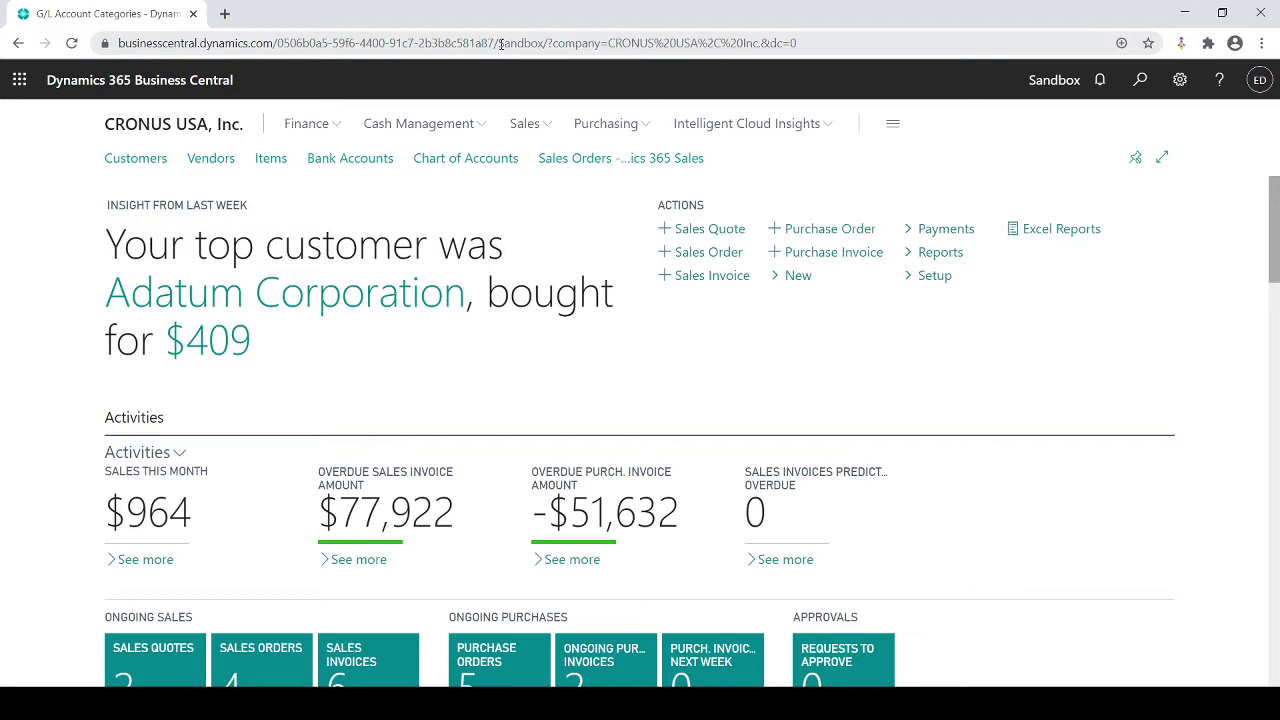
left_click(309, 127)
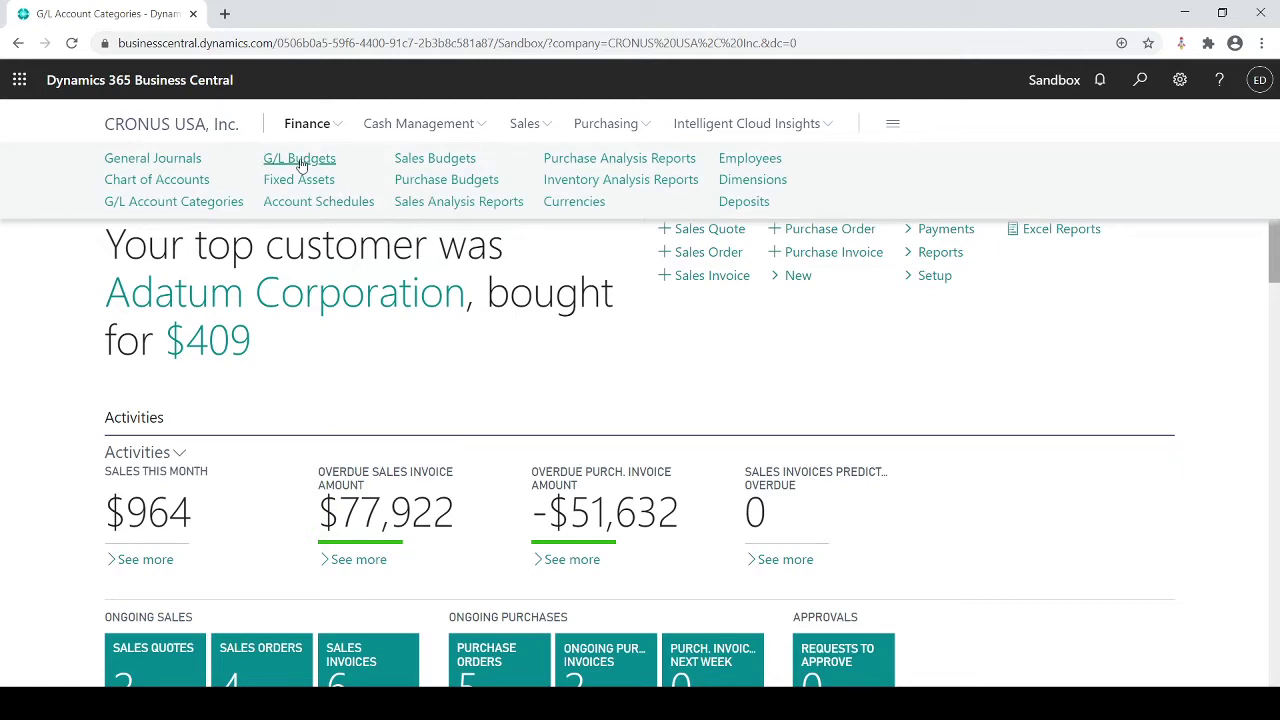
left_click(300, 160)
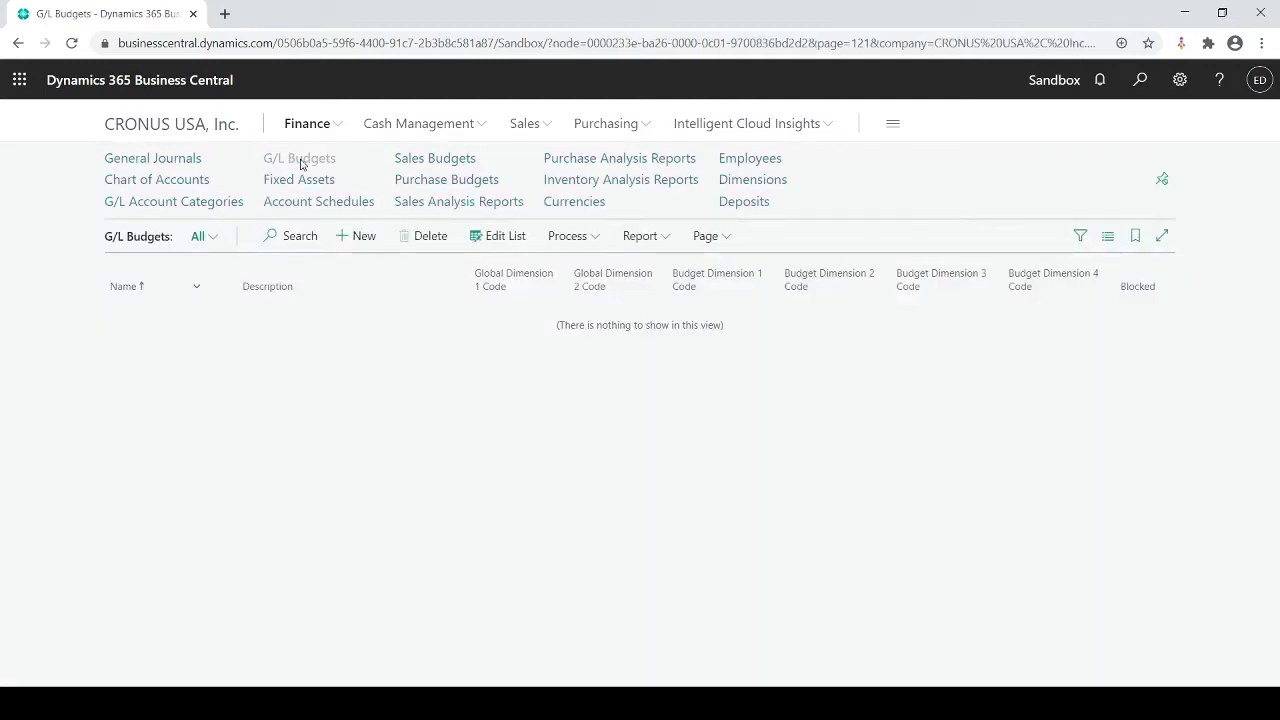
- Create a new G/L budget named 2020 with the description "2020 Budget"
left_click(354, 235)
mouse_move(352, 232)
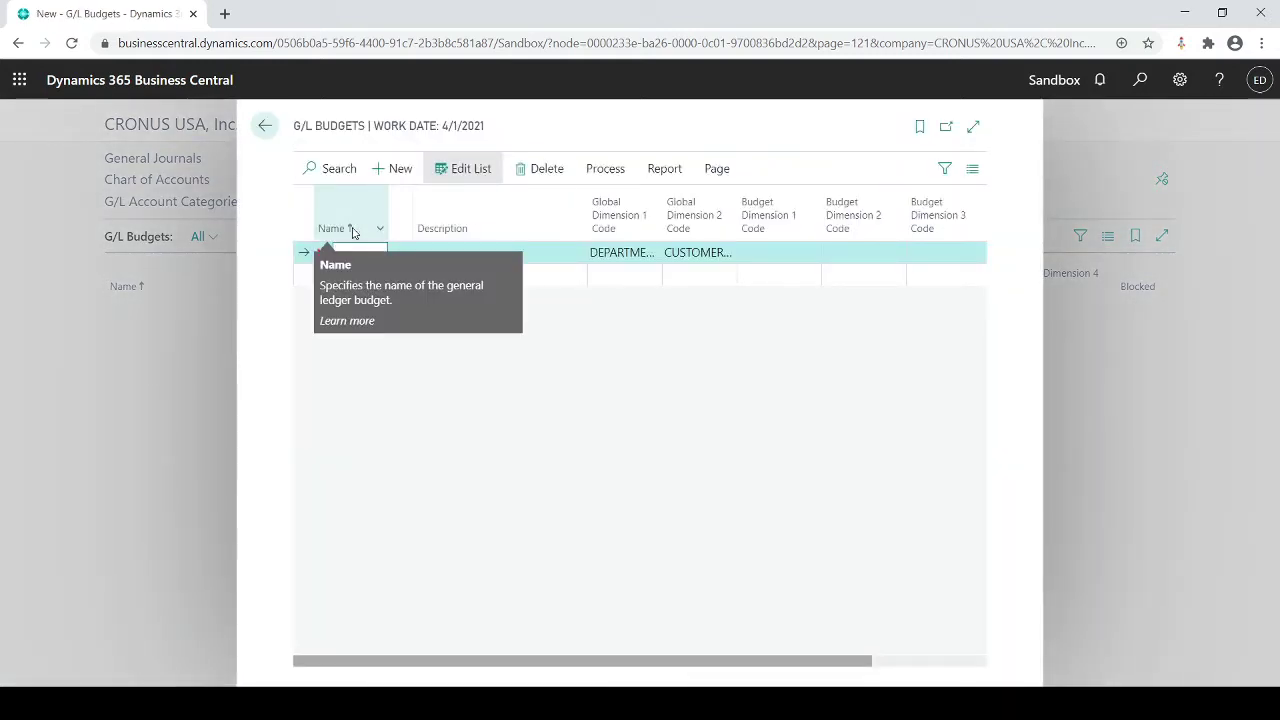
type("2022")
key("Tab")
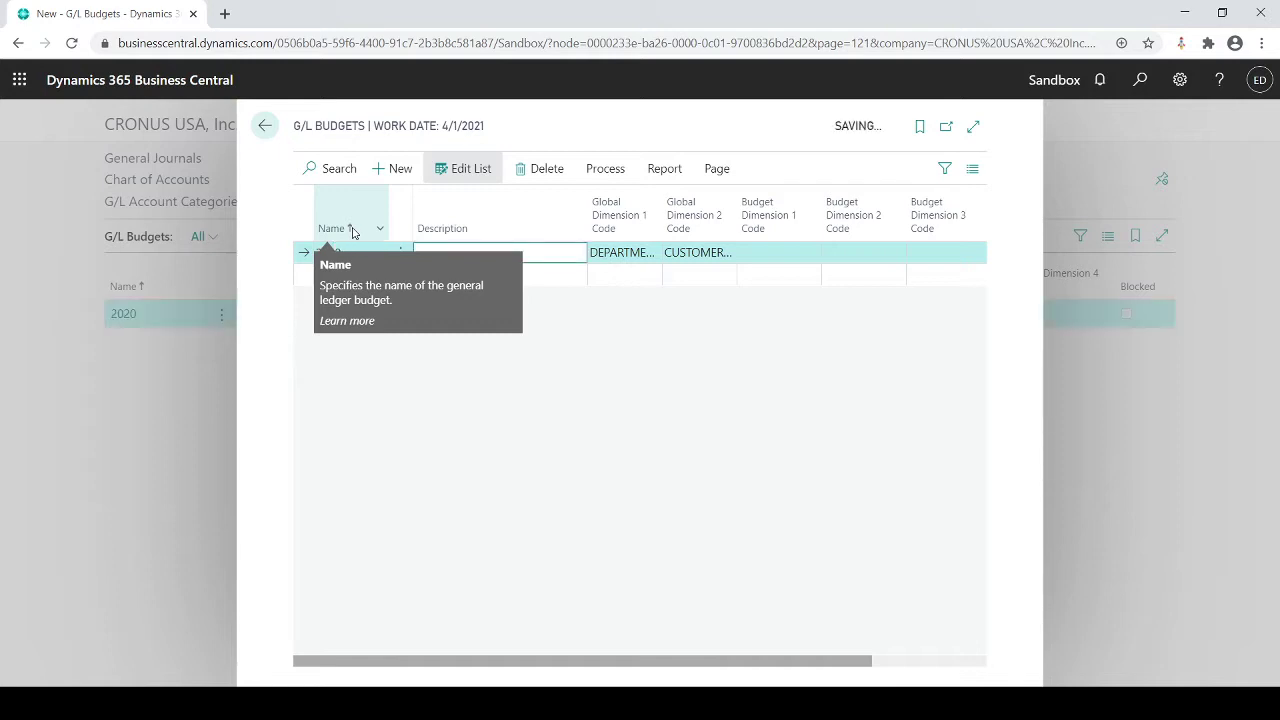
type("2020 Budget")
key("Tab")
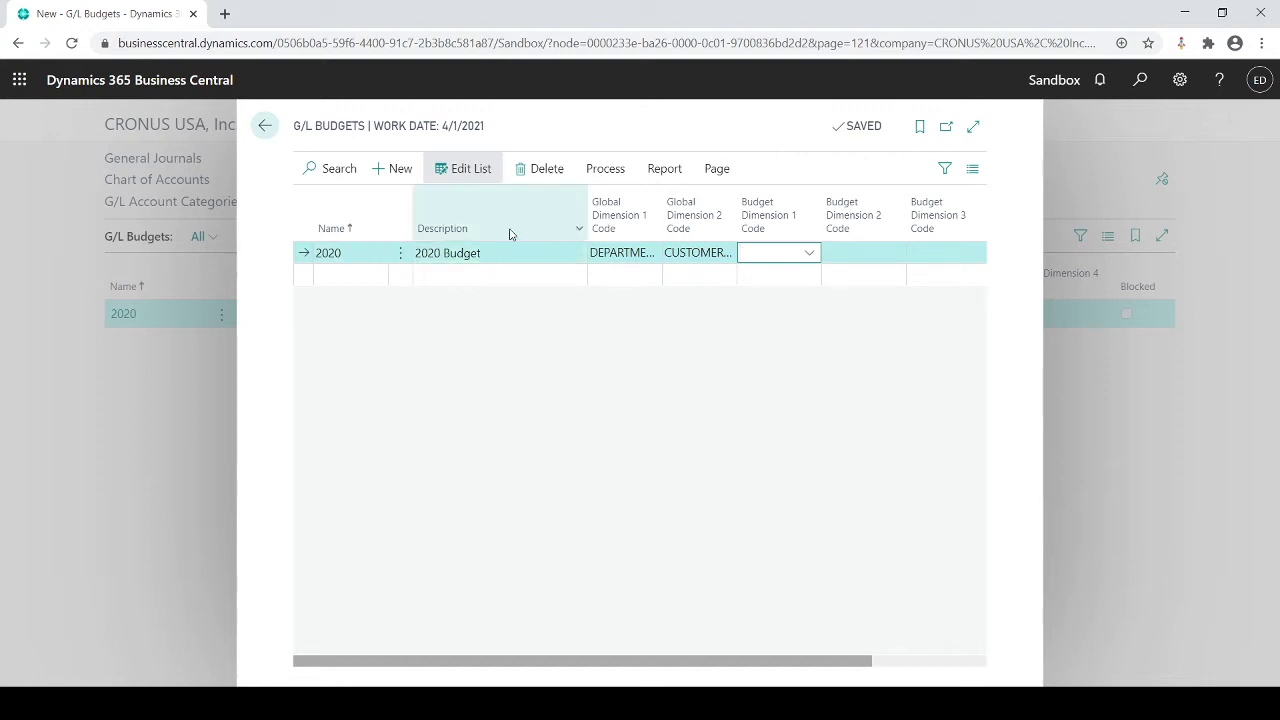
- Open the 2020 budget for editing and set its rounding factor to 1
left_click(596, 170)
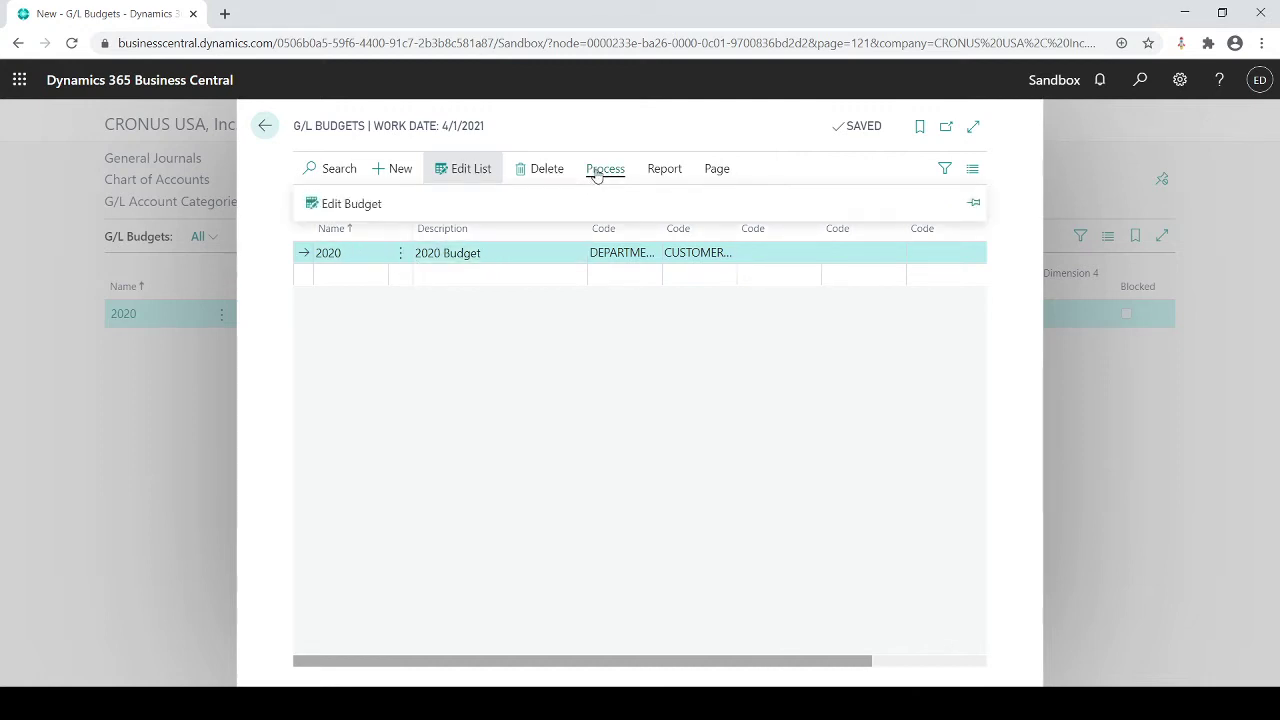
left_click(371, 204)
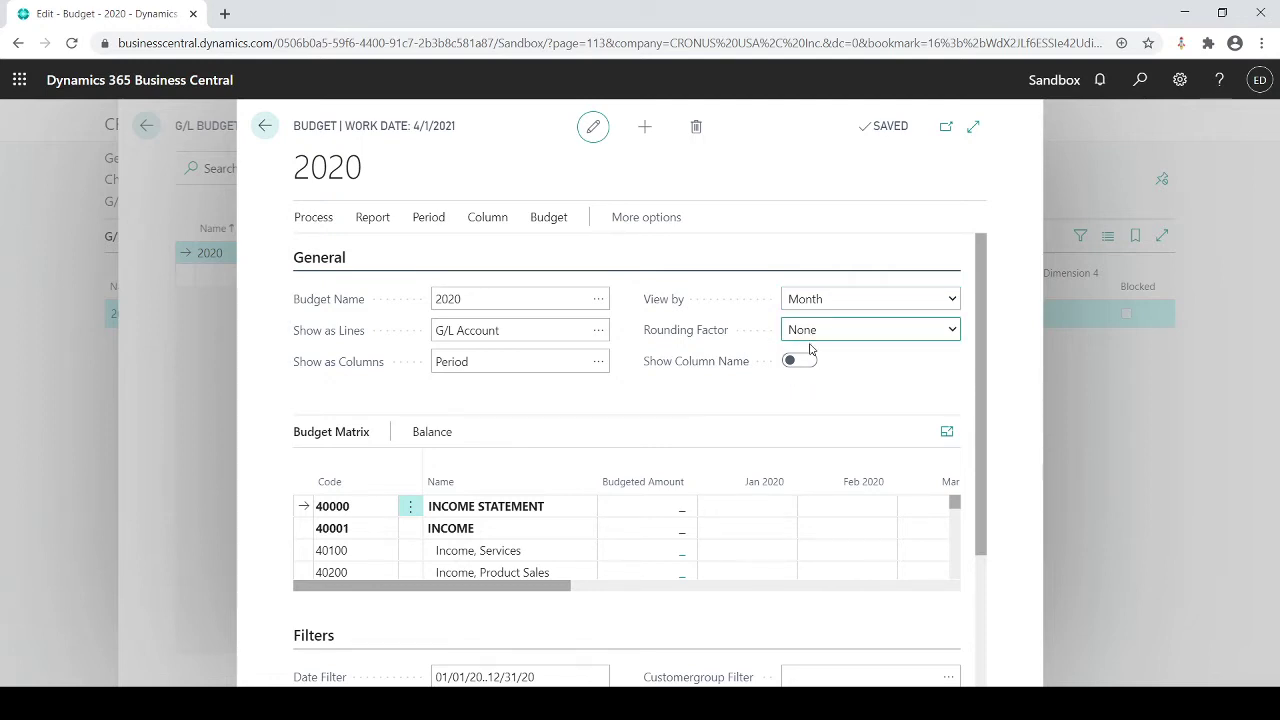
key("Down")
left_click(798, 365)
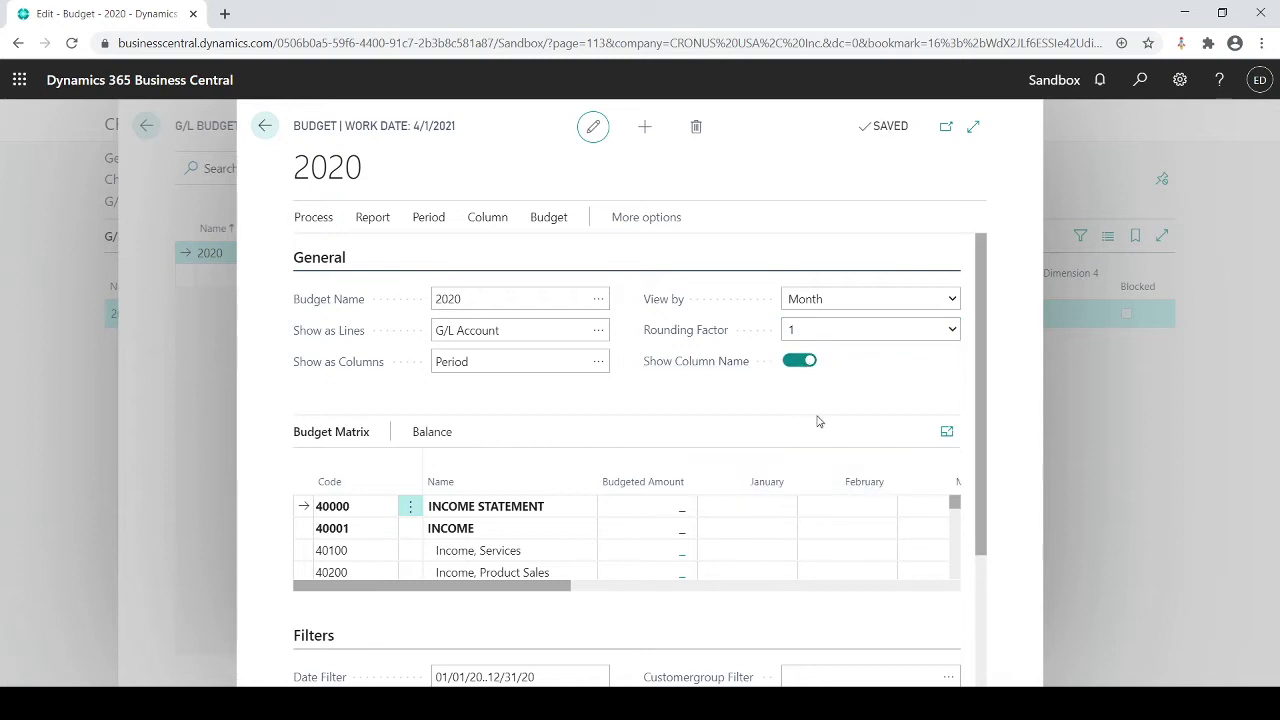
left_click(796, 364)
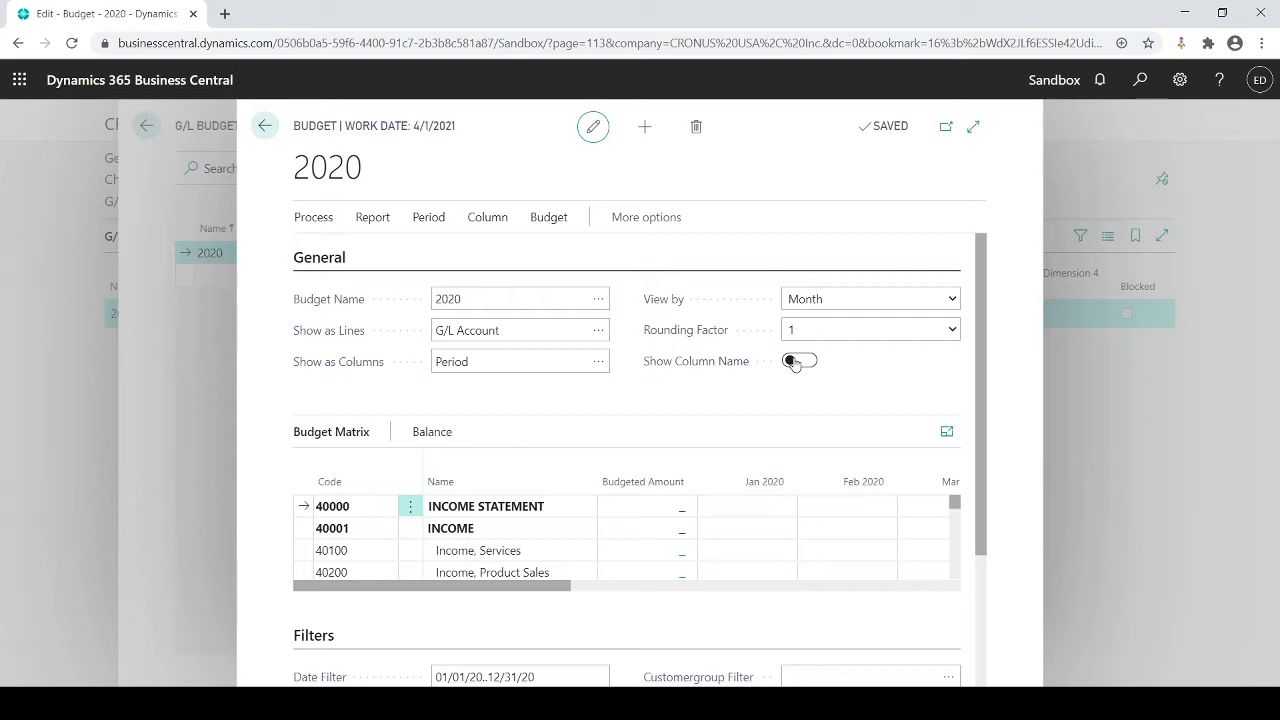
- Examine the budget's filters for date, G/L account, income/balance, department and customer group
scroll(571, 565, "down", 3)
scroll(571, 565, "up", 3)
left_click_drag(985, 547, 991, 670)
left_click(520, 542)
left_click(440, 502)
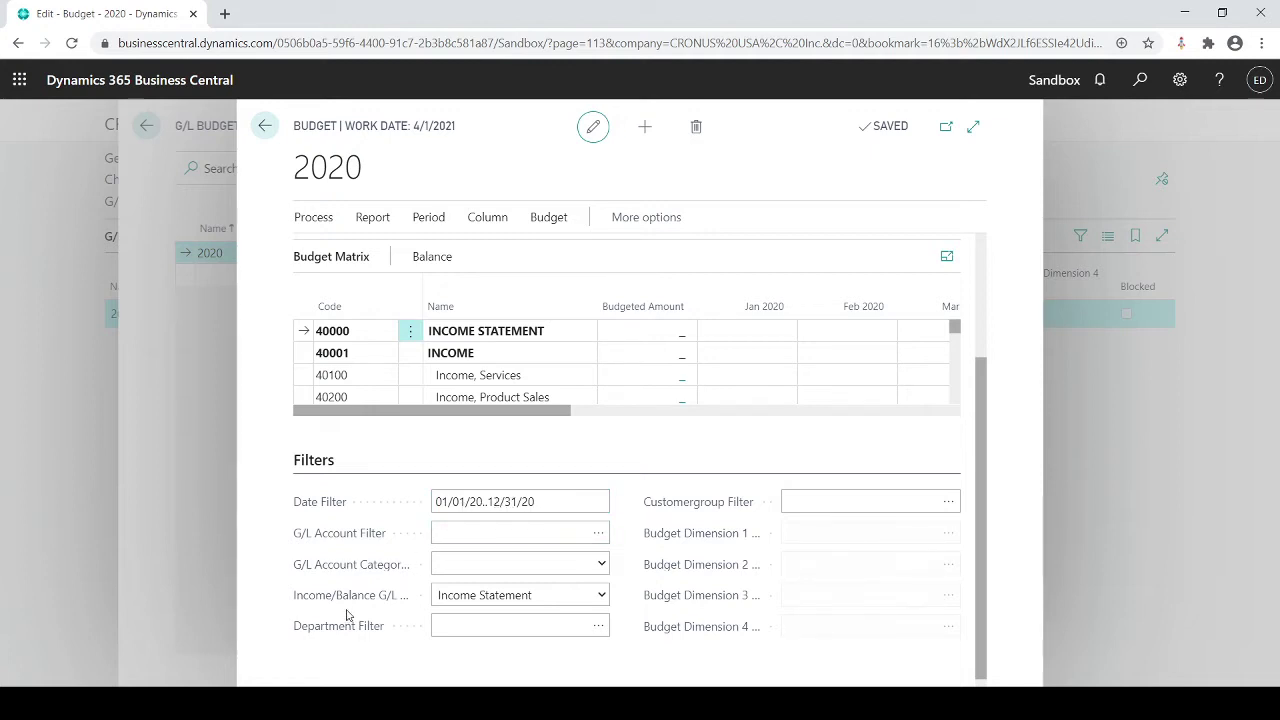
left_click(533, 599)
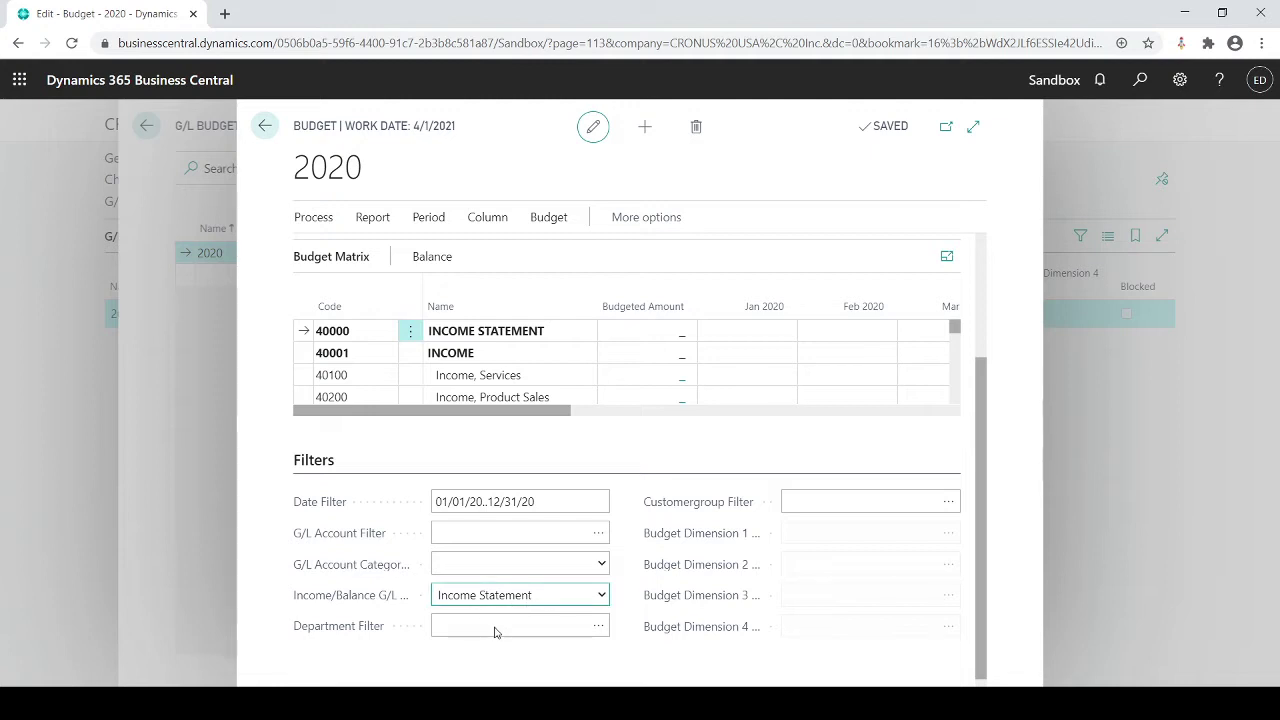
left_click(254, 585)
mouse_move(350, 625)
left_click(810, 511)
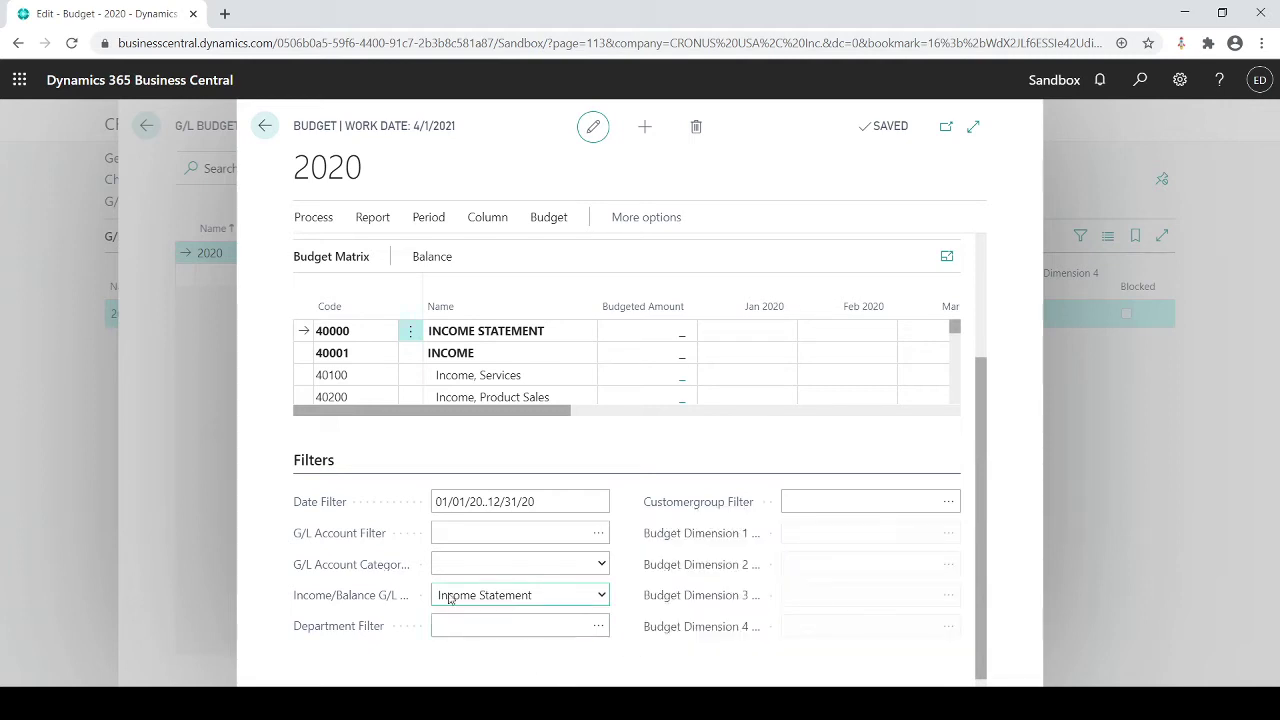
left_click(447, 537)
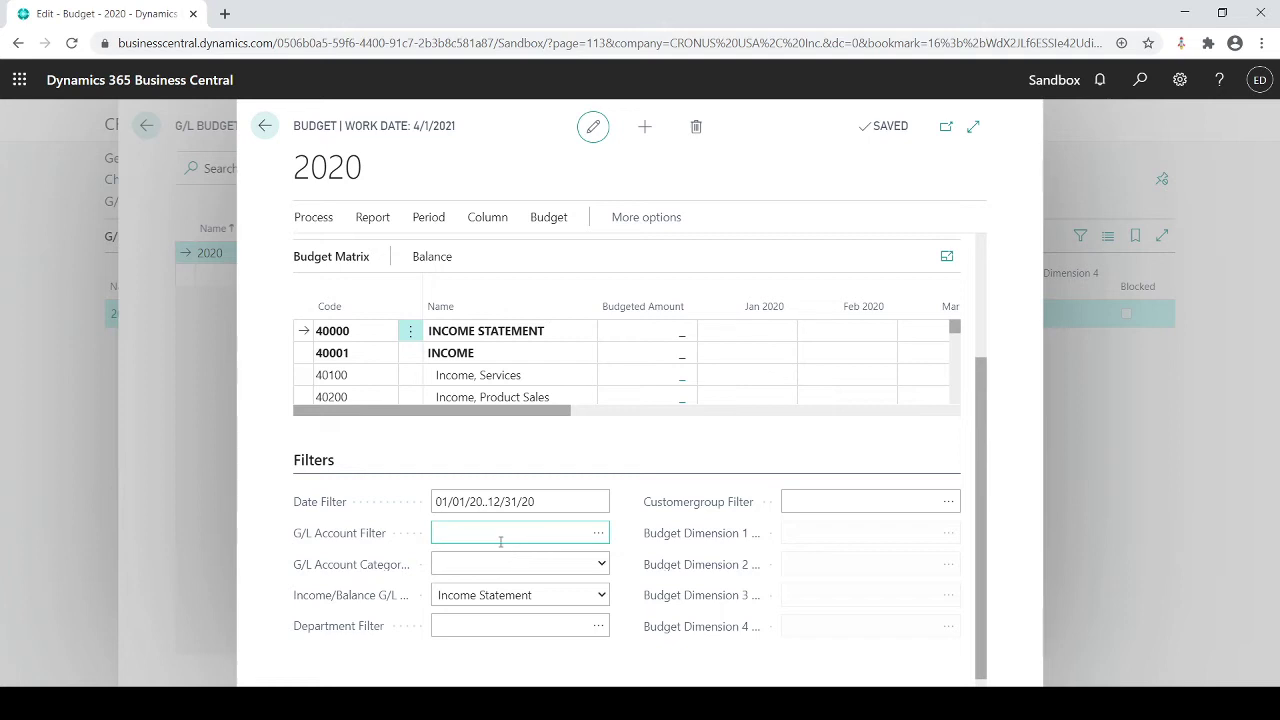
- Enlarge the budget page and budget 20,000 for Jan 2020 and 22,000 for Feb 2020 on account 40100 Income, Services
left_click(973, 128)
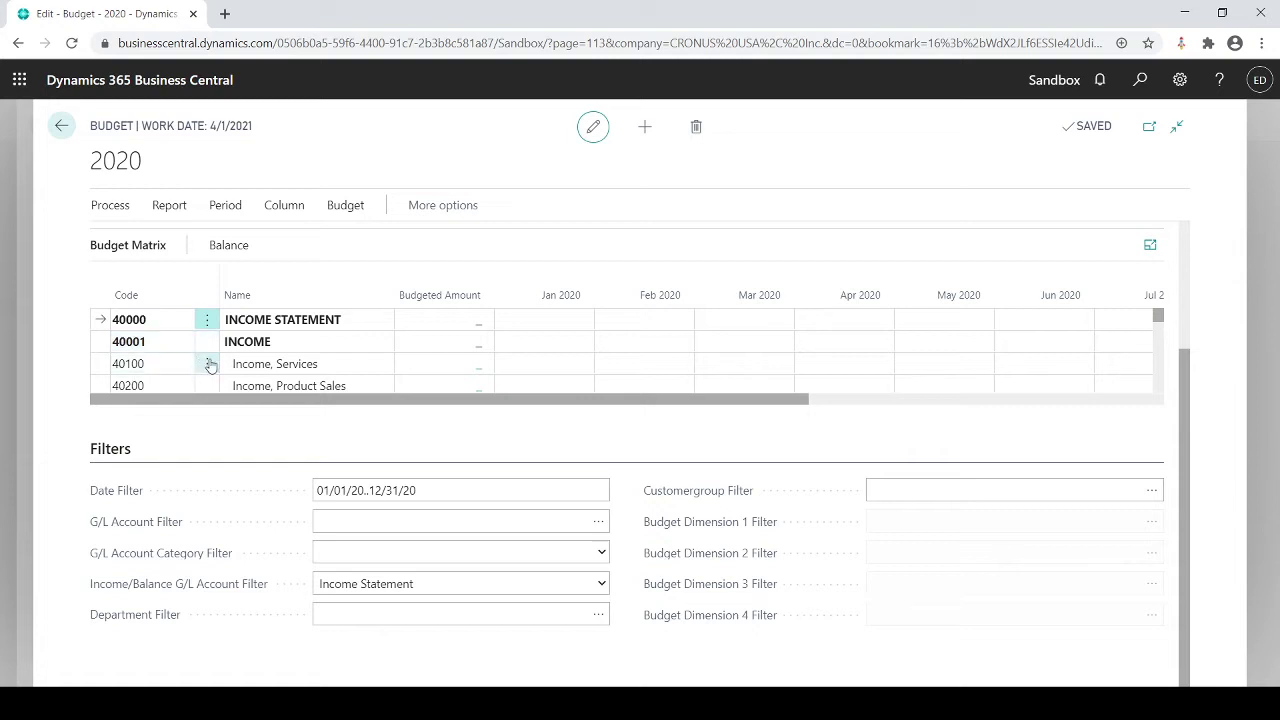
left_click(537, 365)
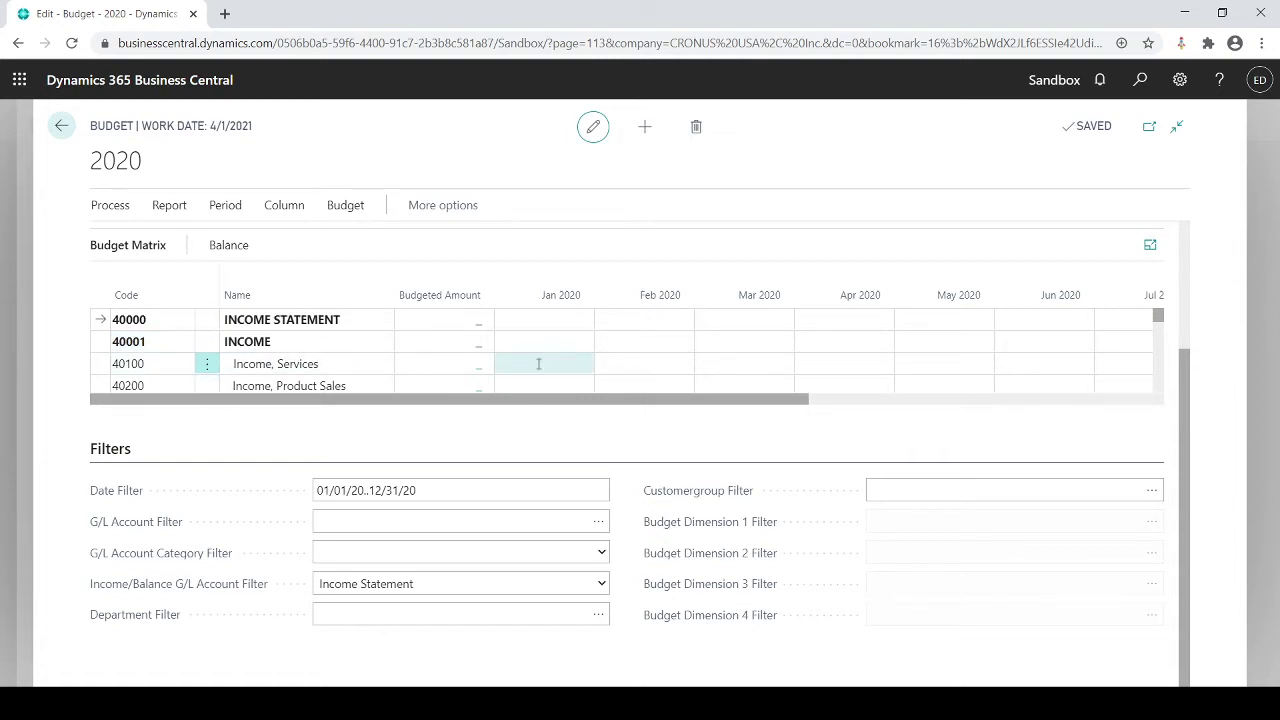
type("20000")
left_click(667, 363)
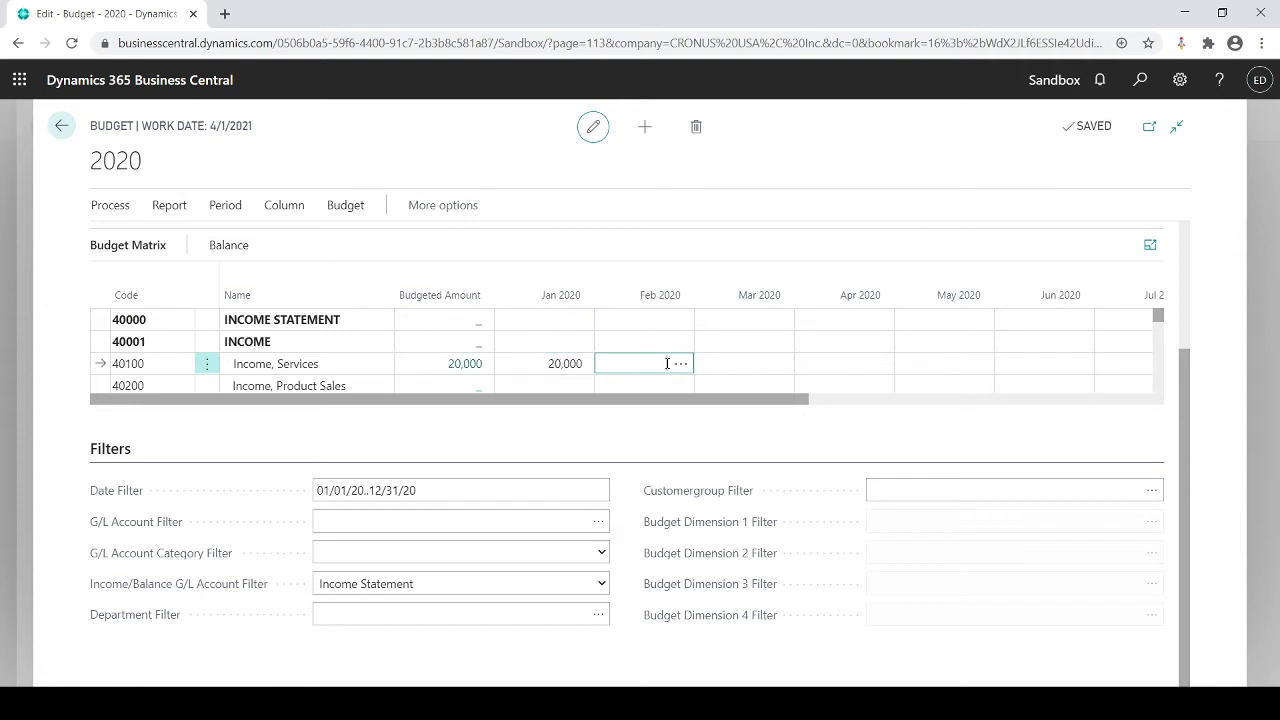
type("22,000")
key("Tab")
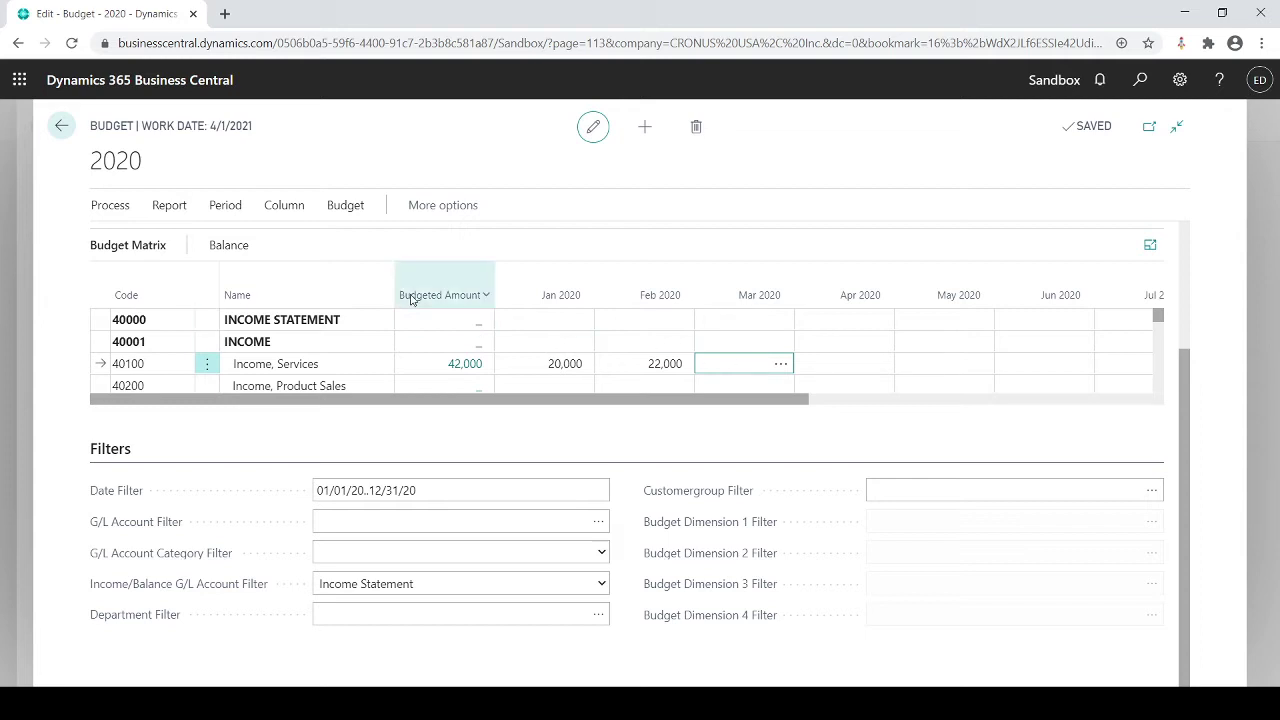
- Start the budget's export to Excel and set the start date to 1/2/2020, keeping 12 periods of length 1M
left_click(342, 208)
left_click(380, 245)
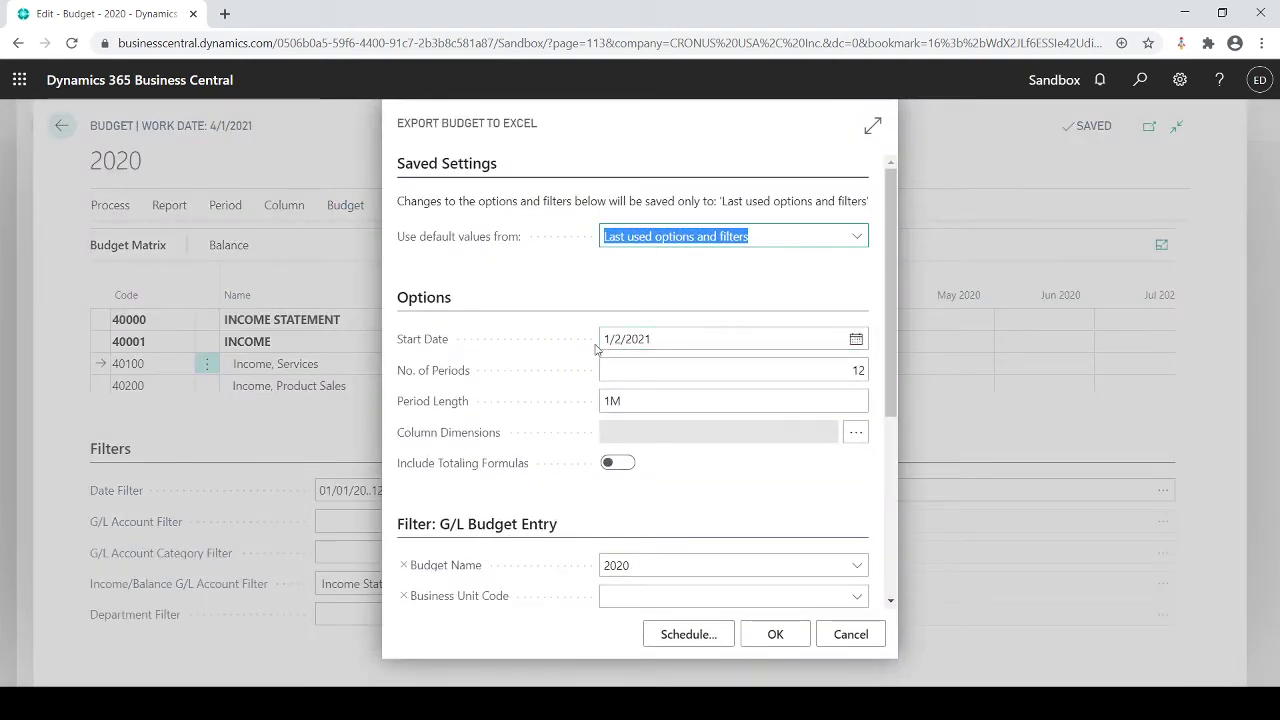
left_click(670, 339)
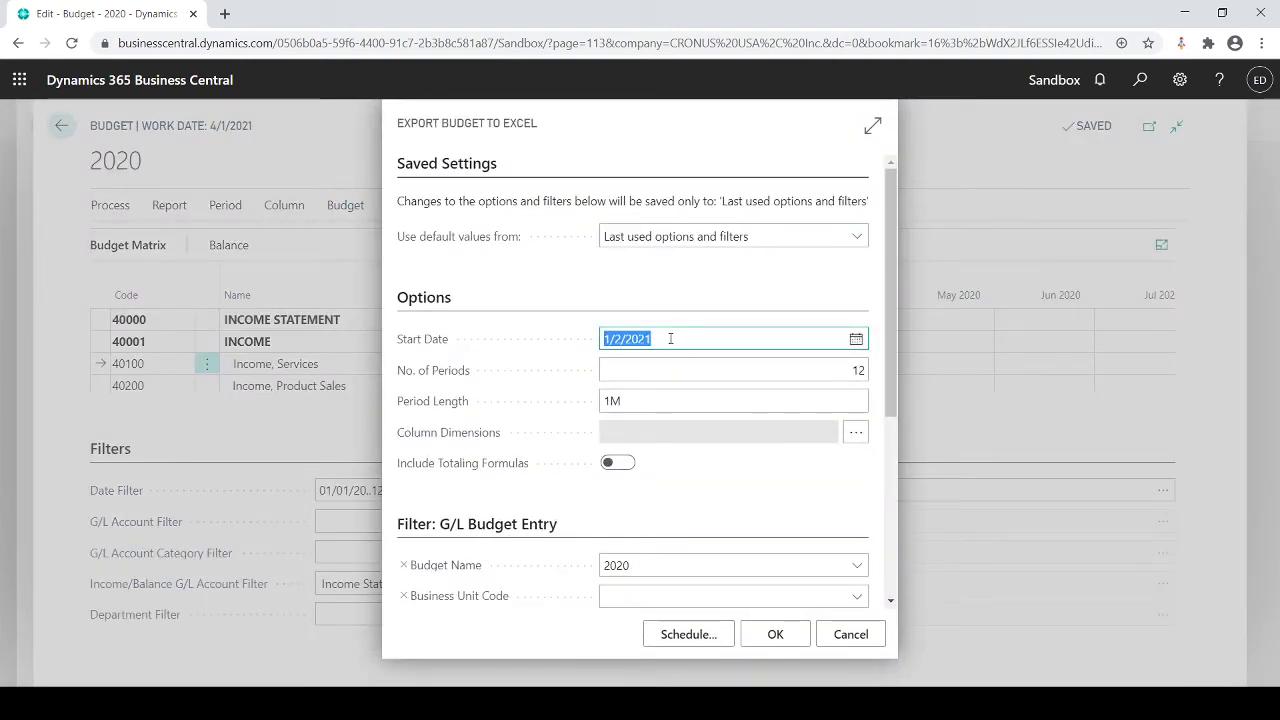
left_click(670, 339)
type("0")
left_click(649, 359)
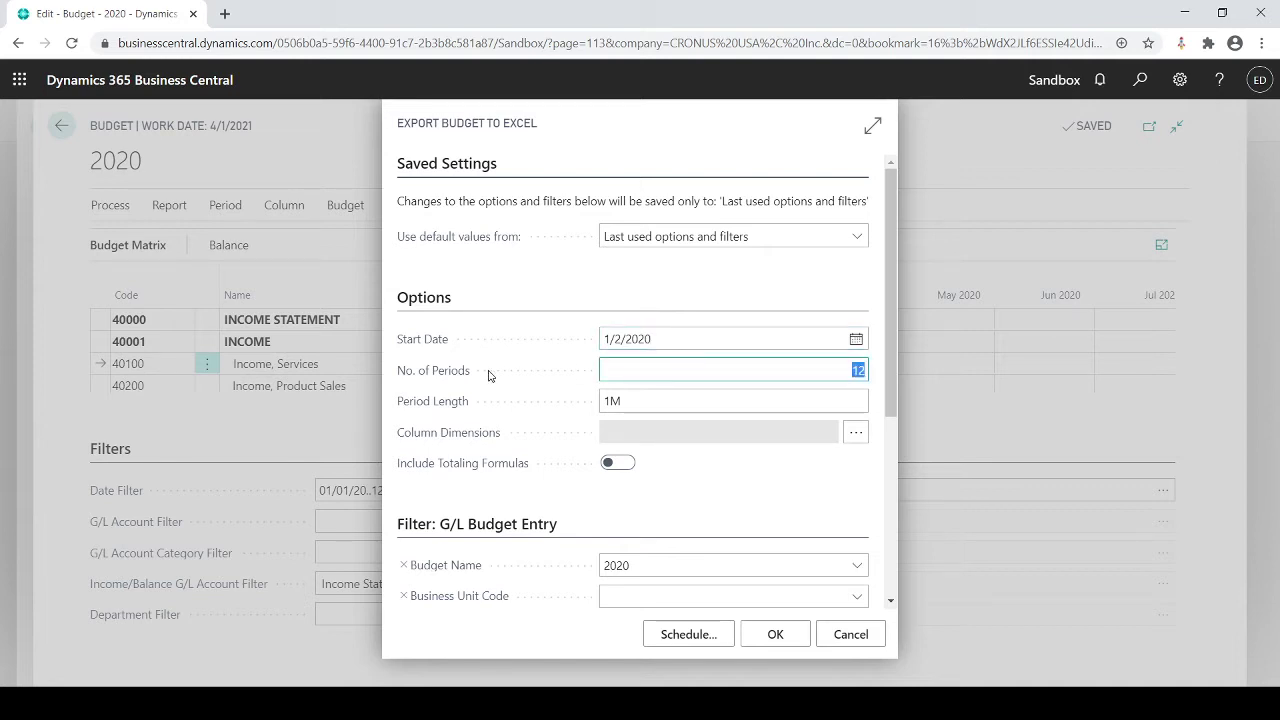
left_click(663, 398)
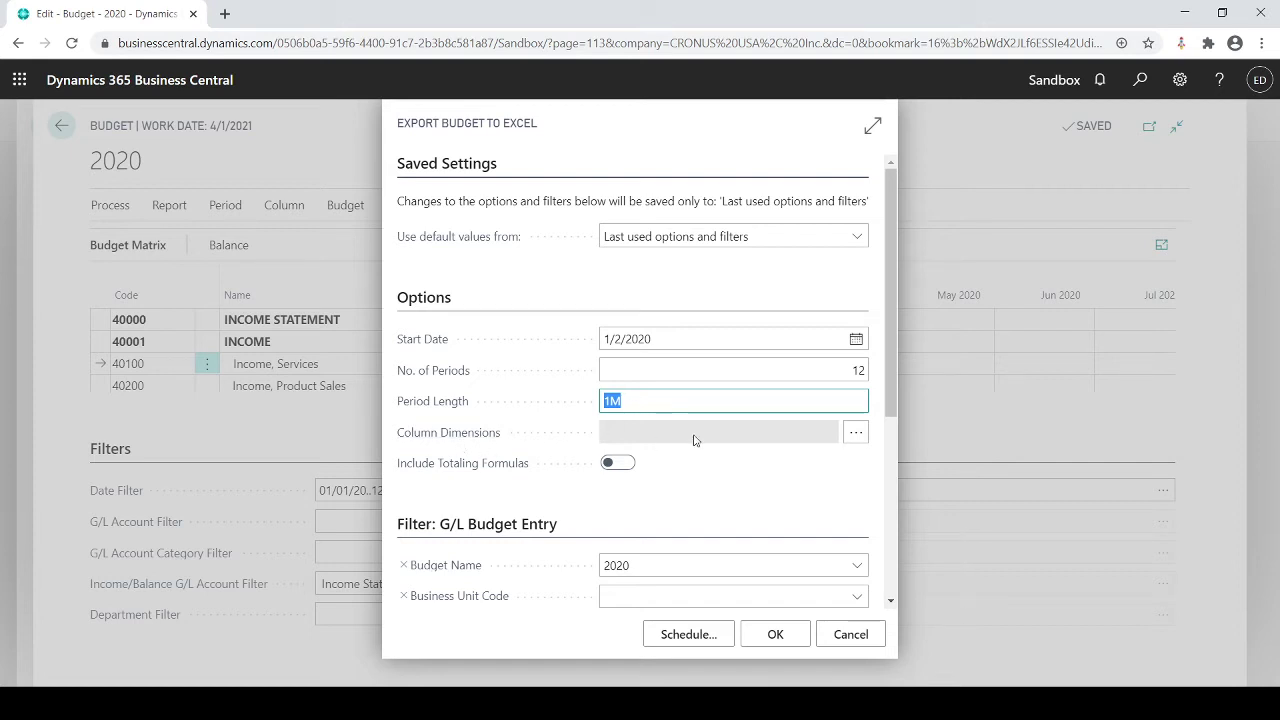
- Select DEPARTMENT as the column dimension for the Excel export
left_click(845, 434)
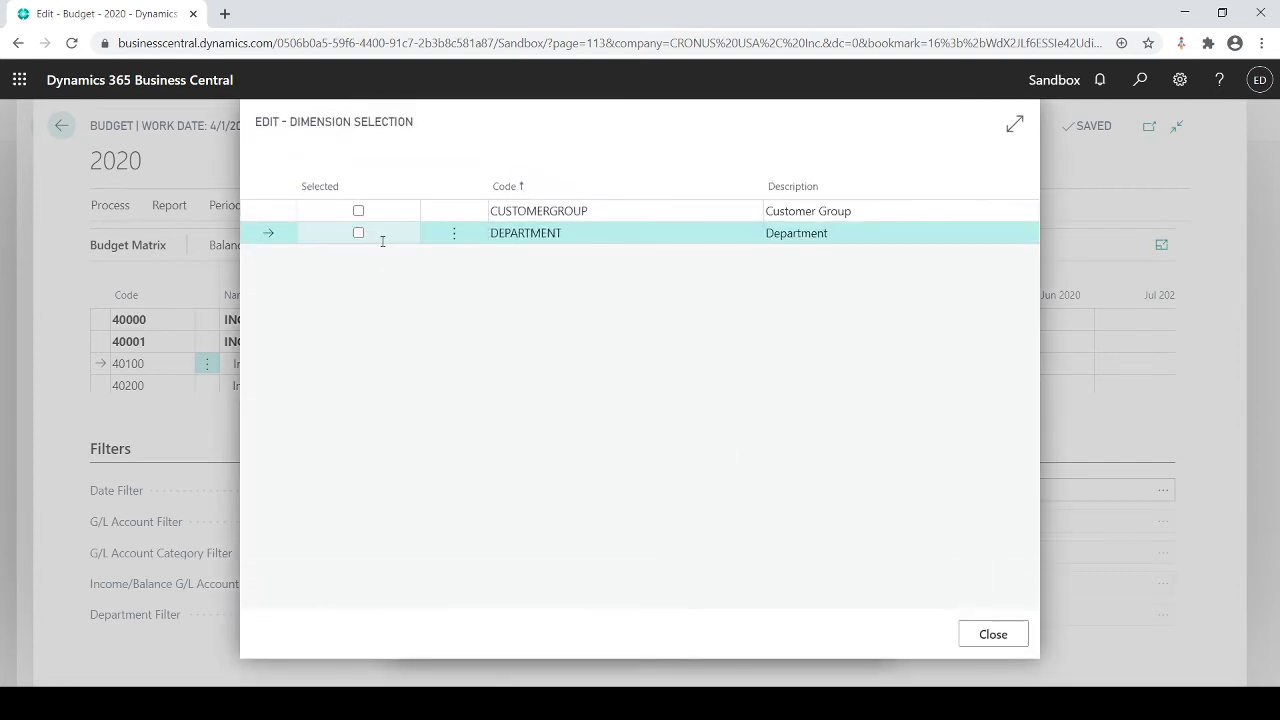
left_click(358, 233)
left_click(975, 636)
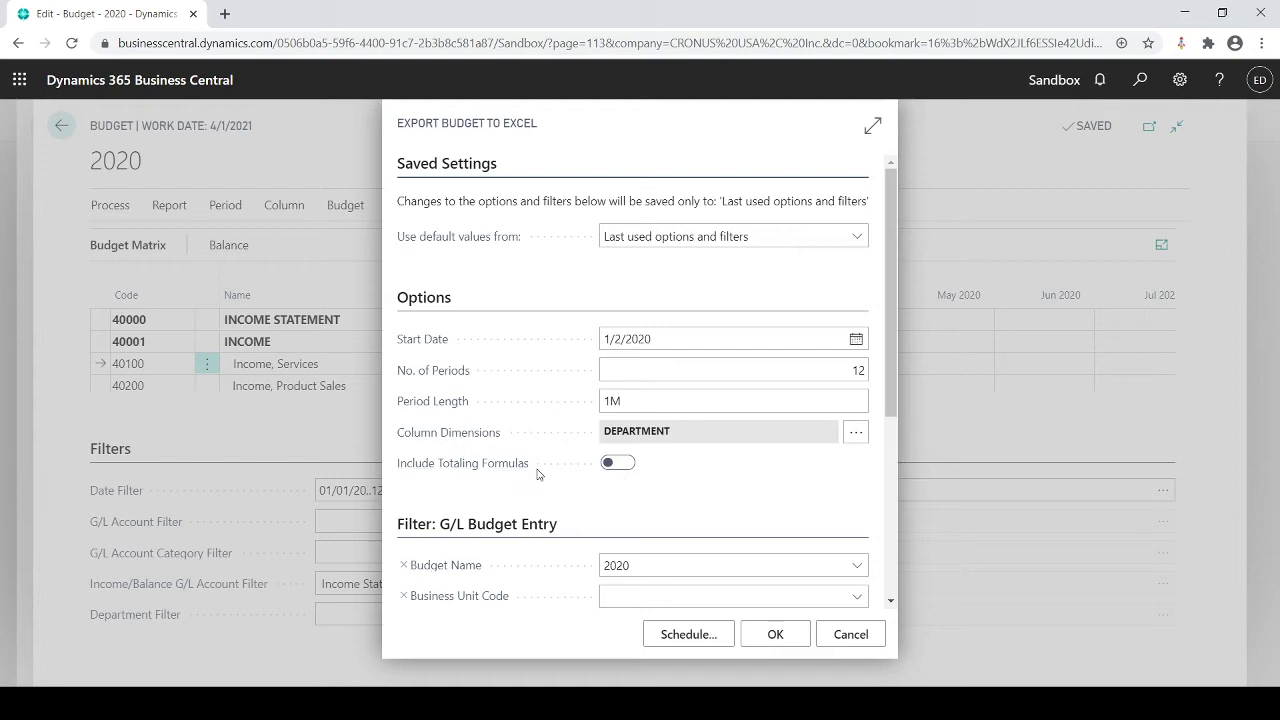
- Filter the export to G/L accounts 40000..99999 and export the budget to Excel
left_click_drag(886, 402, 886, 474)
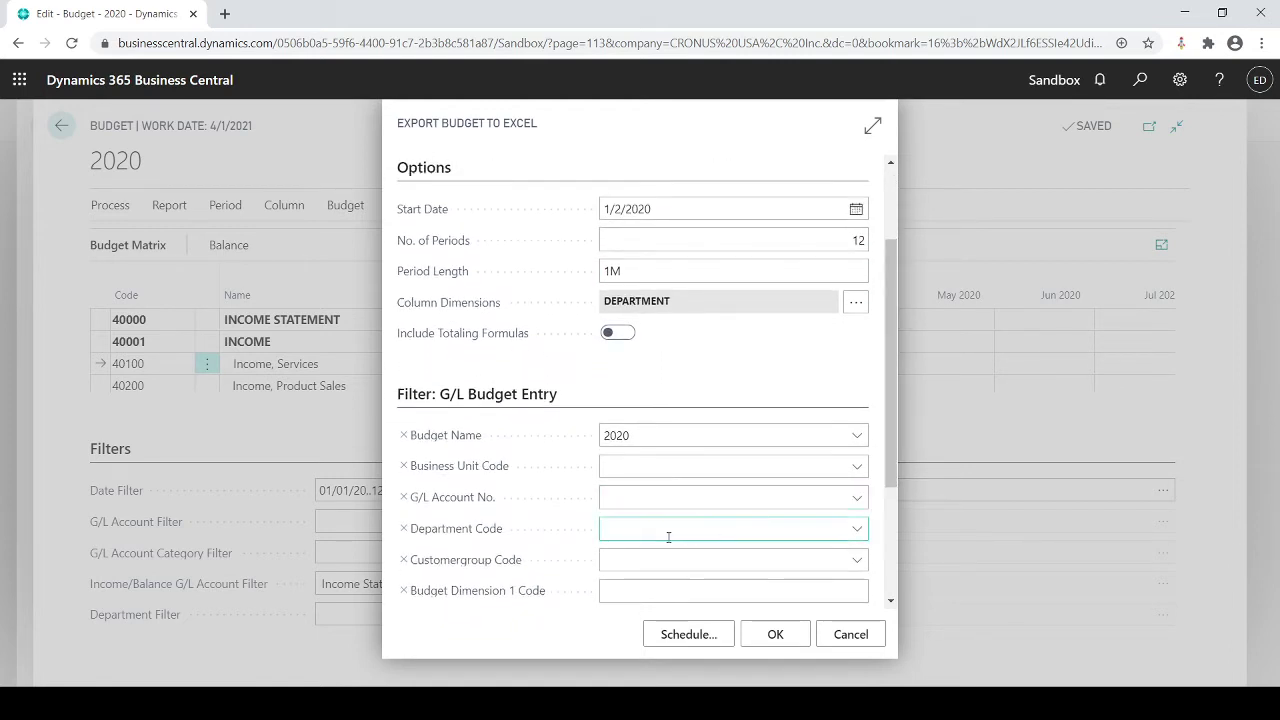
left_click(607, 536)
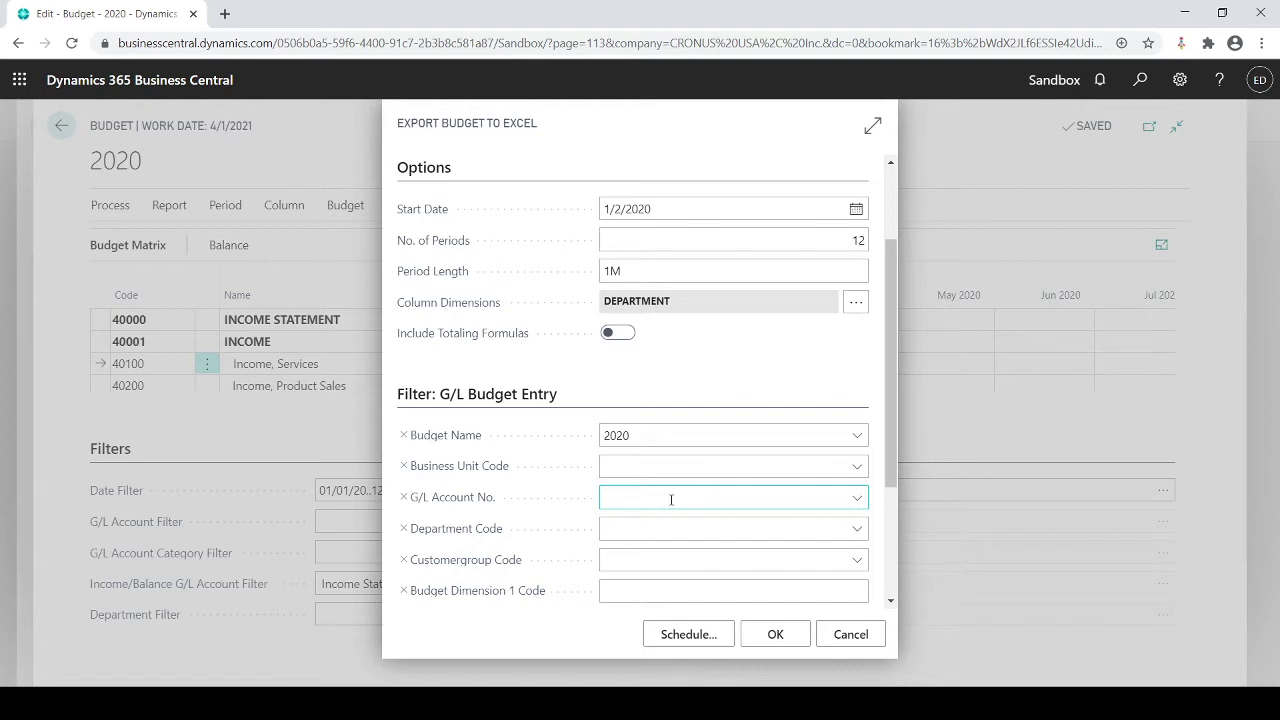
type("40000")
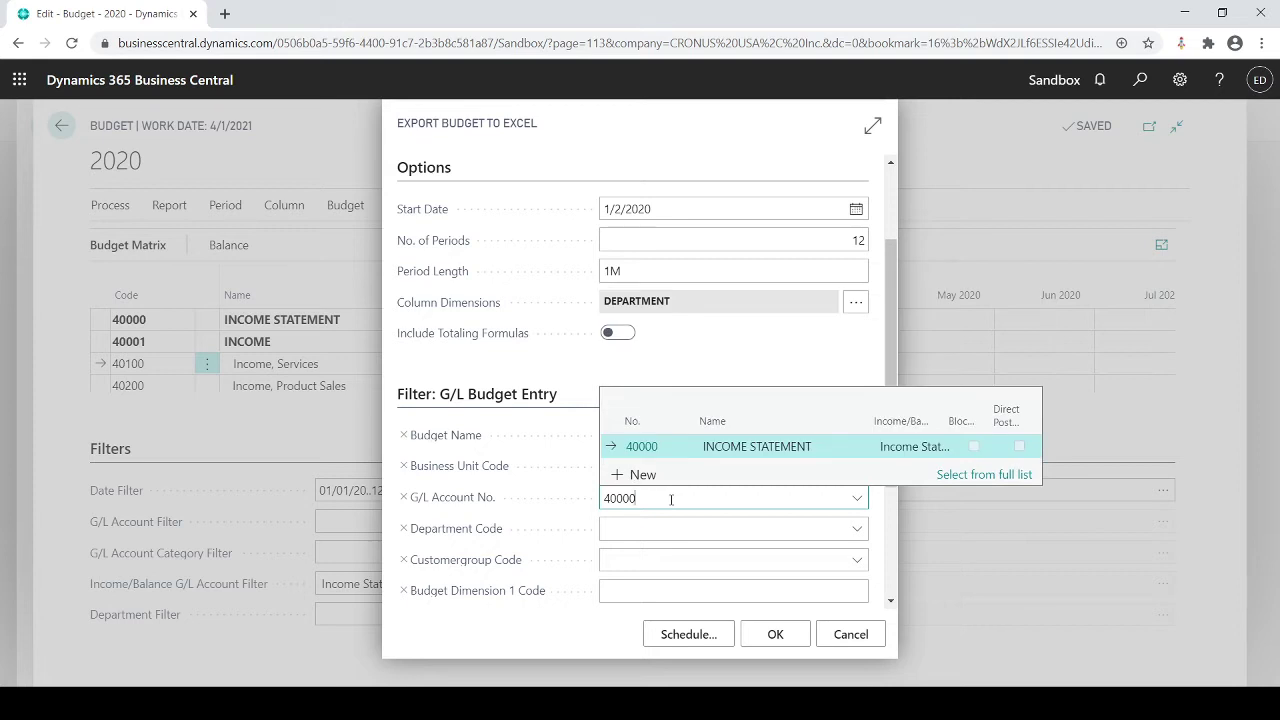
type("..")
type("99999")
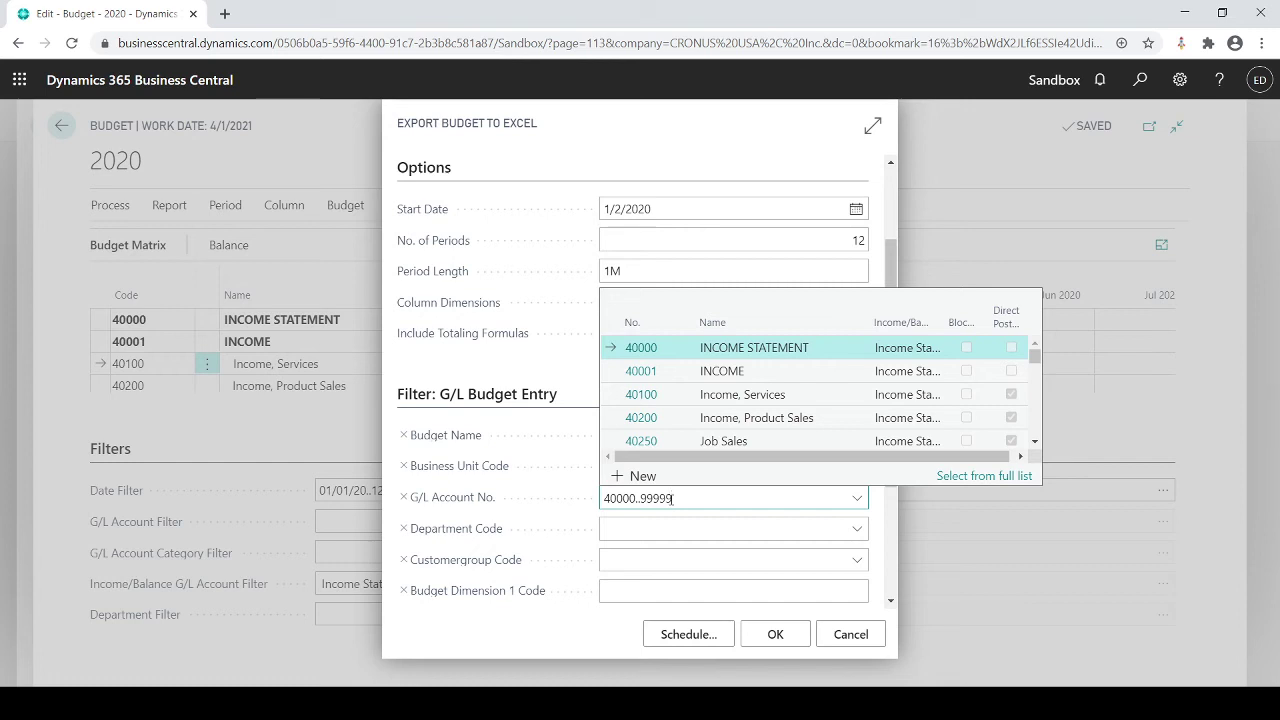
key("Escape")
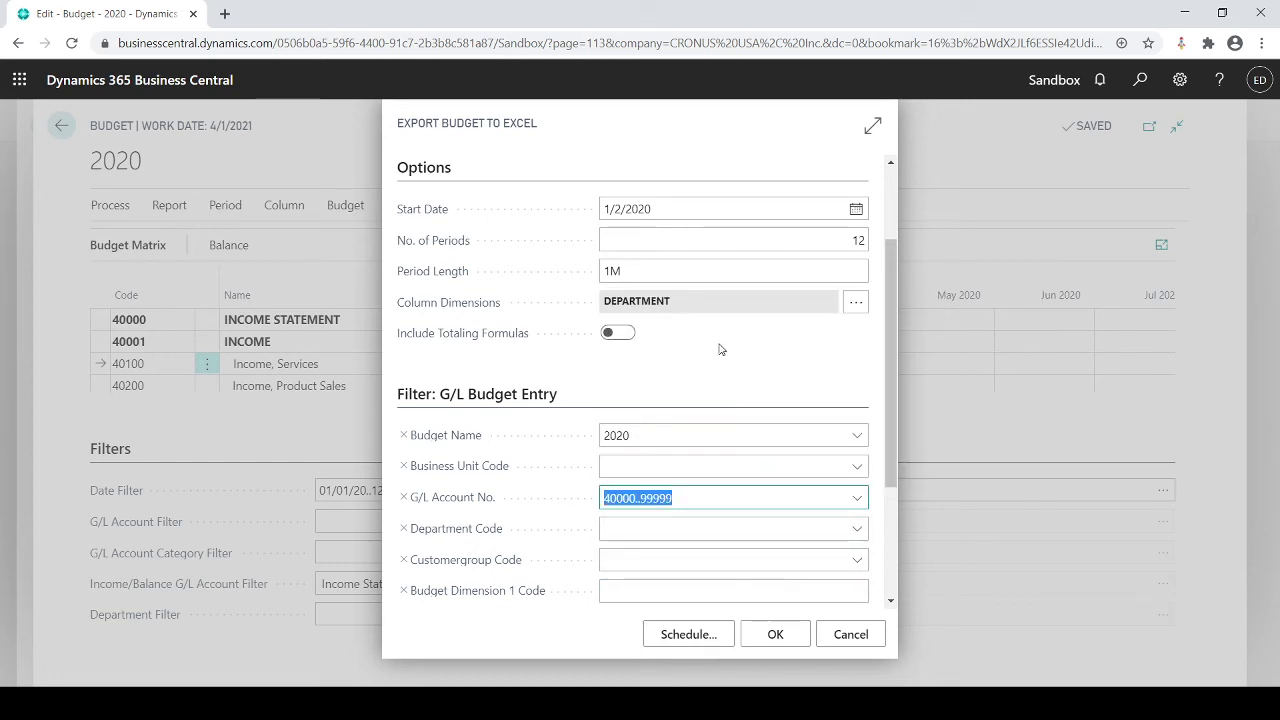
left_click(800, 630)
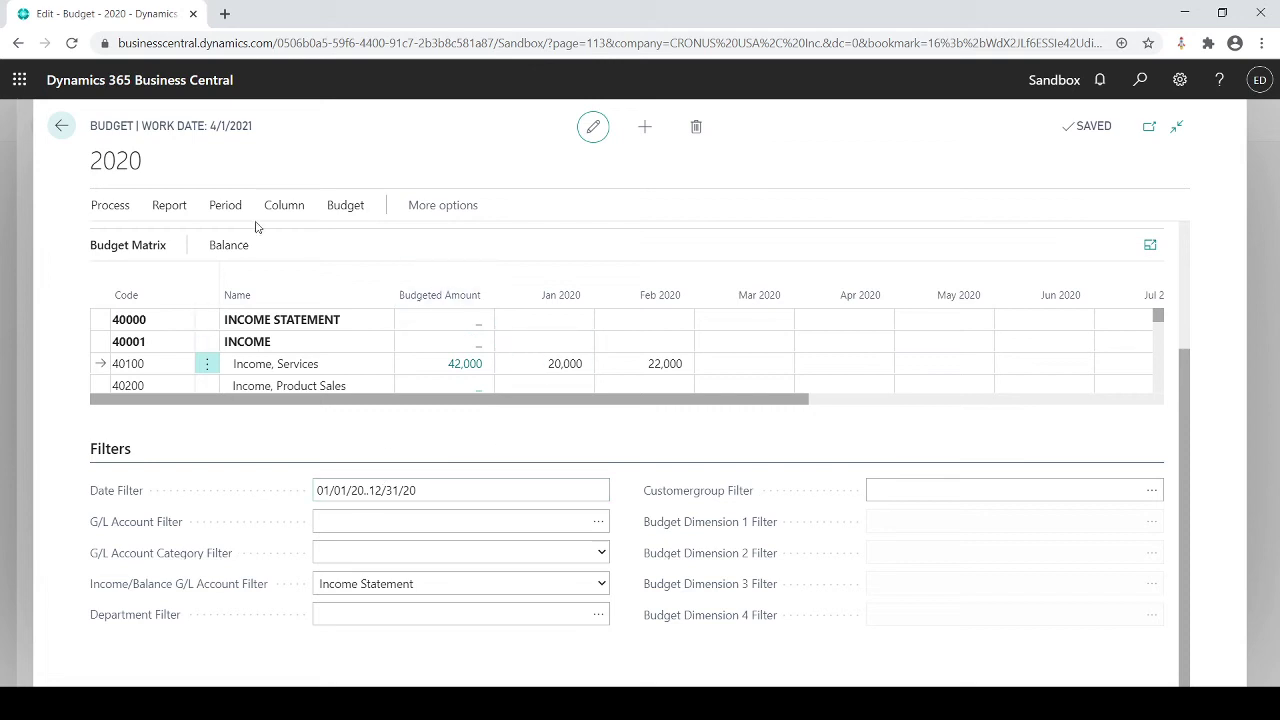
- Start the Excel import for budget 2020, keeping Replace entries and setting the description to "Imported from Excel 2020"
left_click(345, 205)
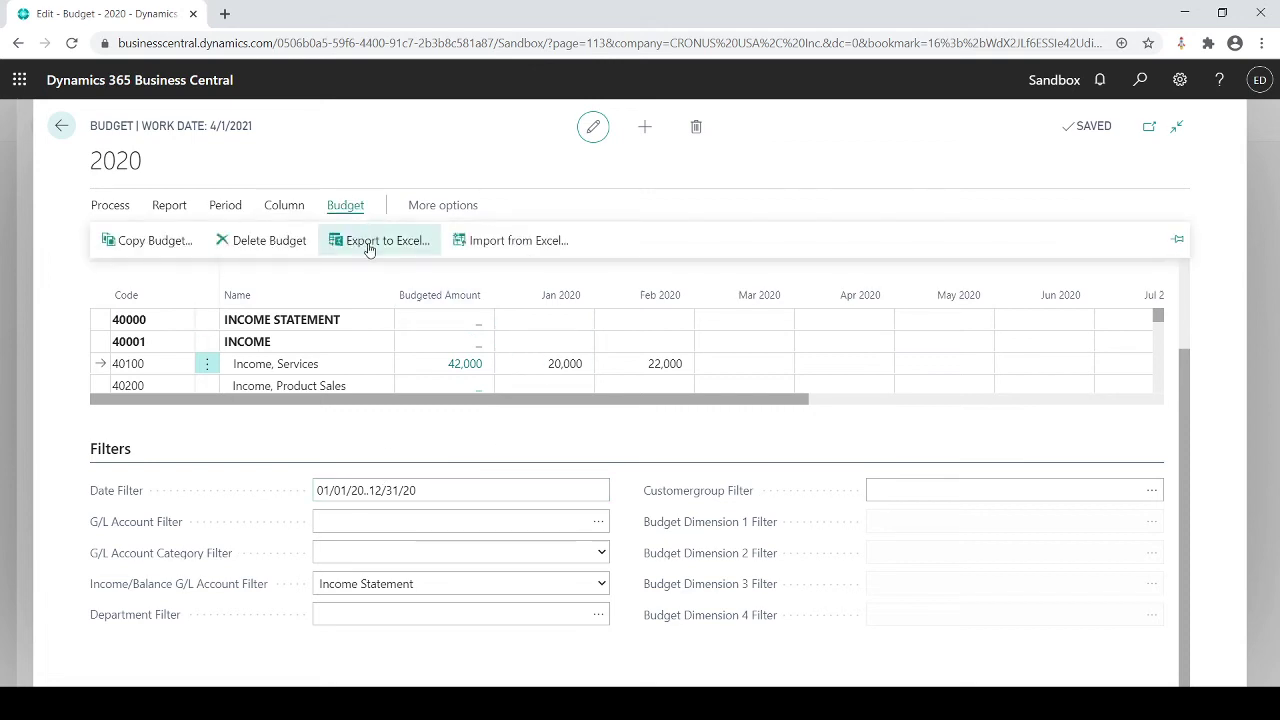
left_click(475, 245)
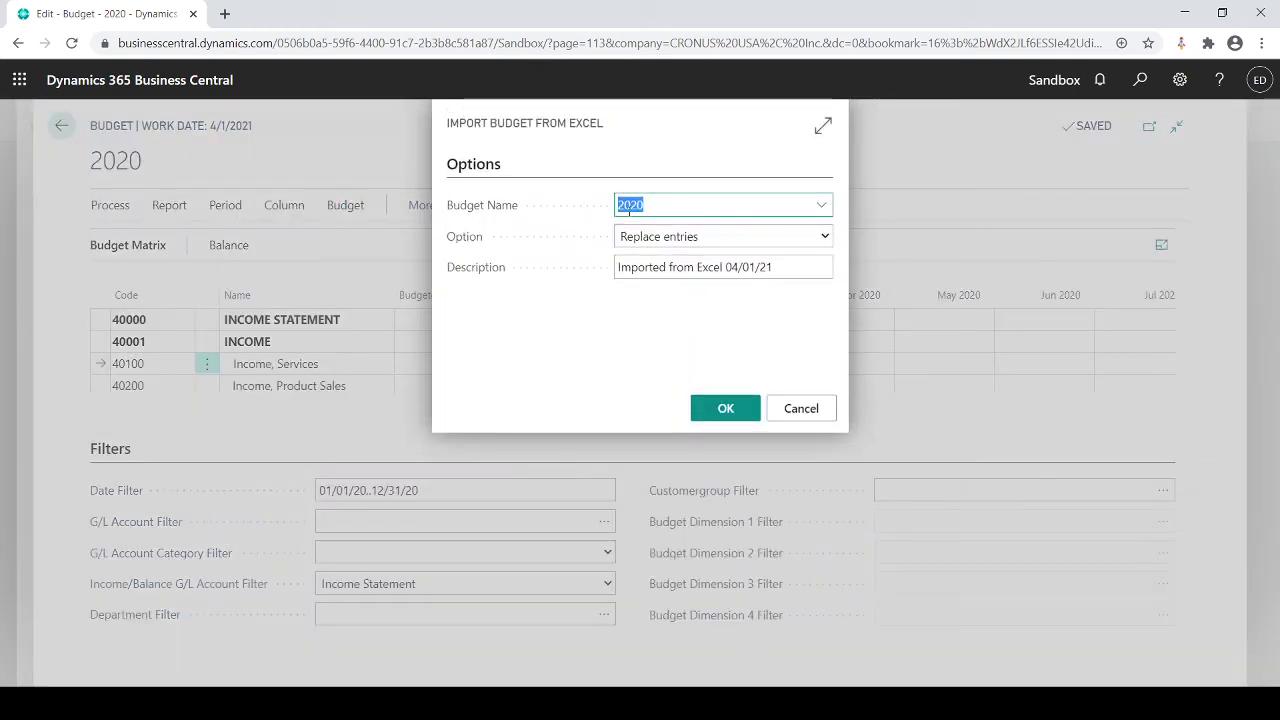
key("Tab")
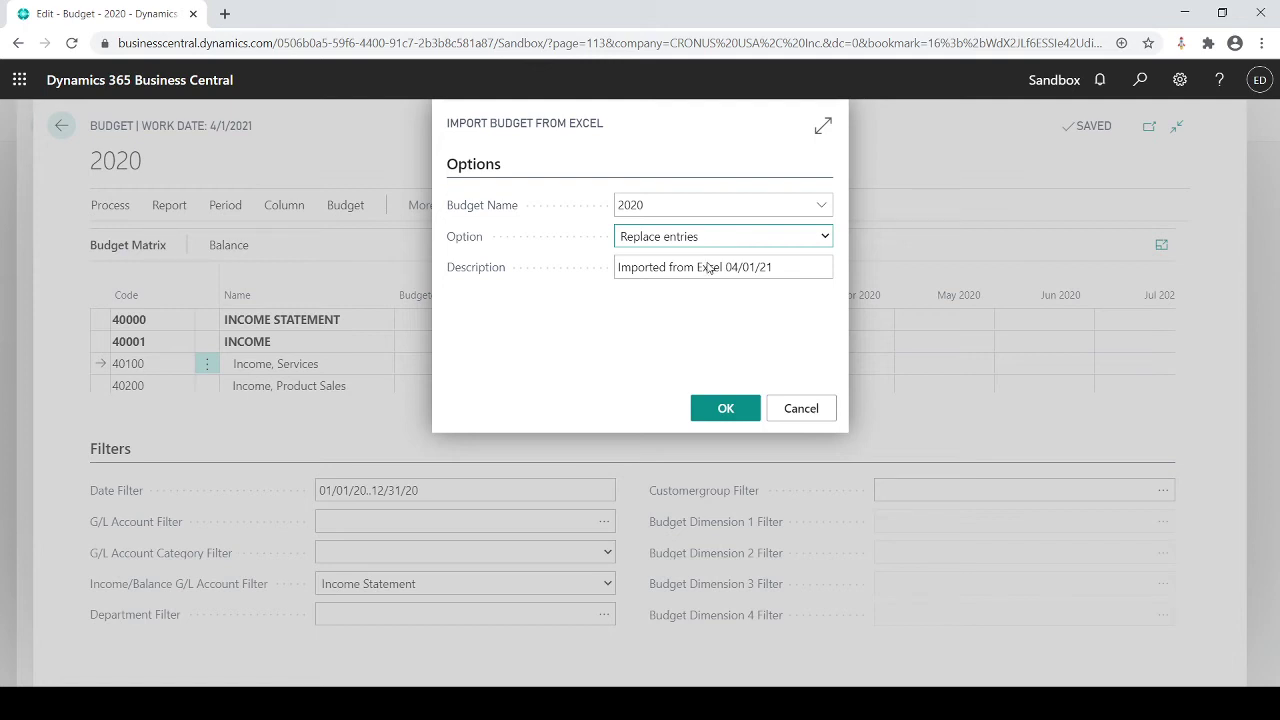
left_click(706, 260)
left_click(683, 268)
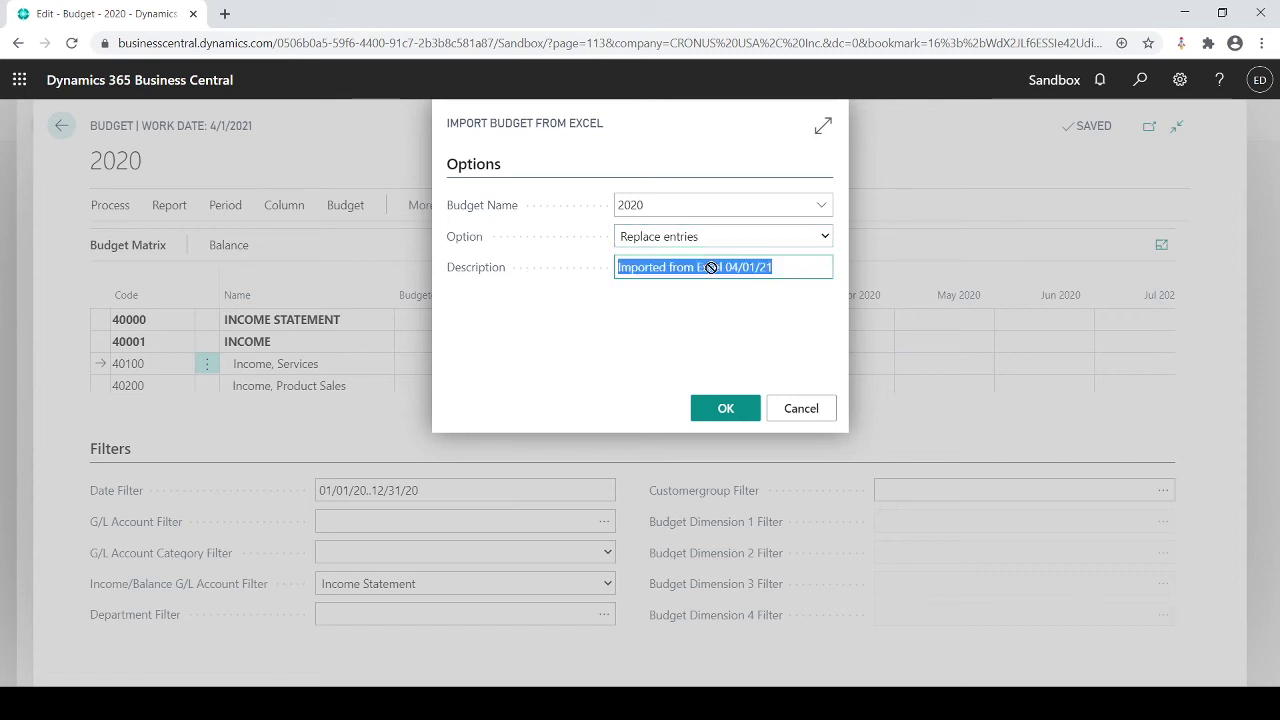
left_click(776, 270)
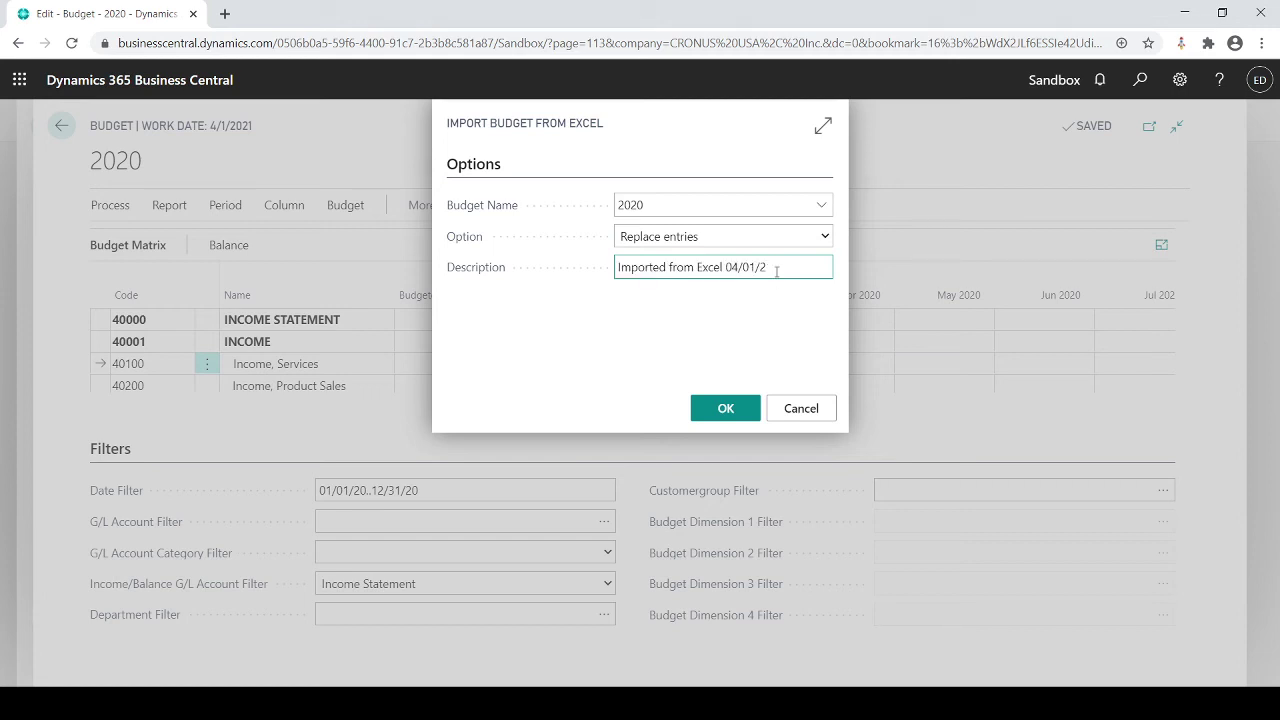
key("BackSpace")
key("BackSpace")
key("BackSpace")
key("BackSpace")
key("BackSpace")
key("BackSpace")
key("BackSpace")
key("BackSpace")
type("2020")
left_click(740, 408)
- Choose the budget's Excel file for the import and replace the existing entries of budget 2020
left_click(735, 180)
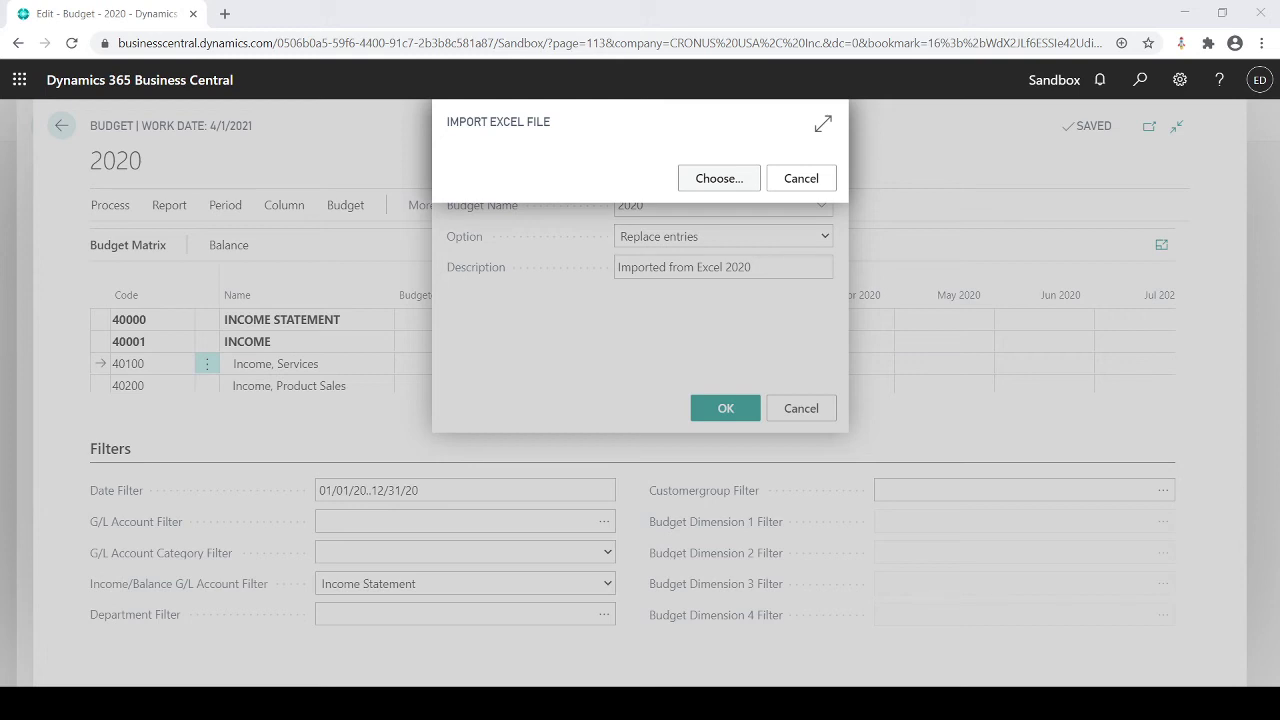
double_click(244, 148)
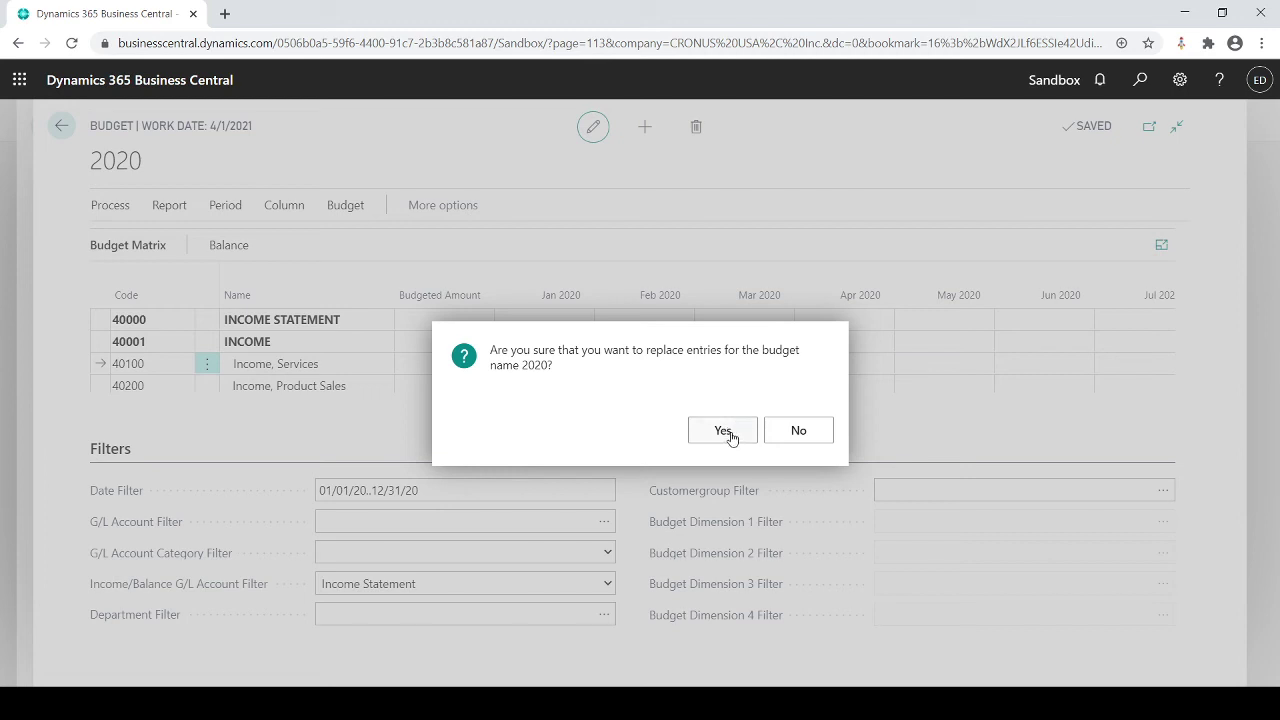
left_click(724, 432)
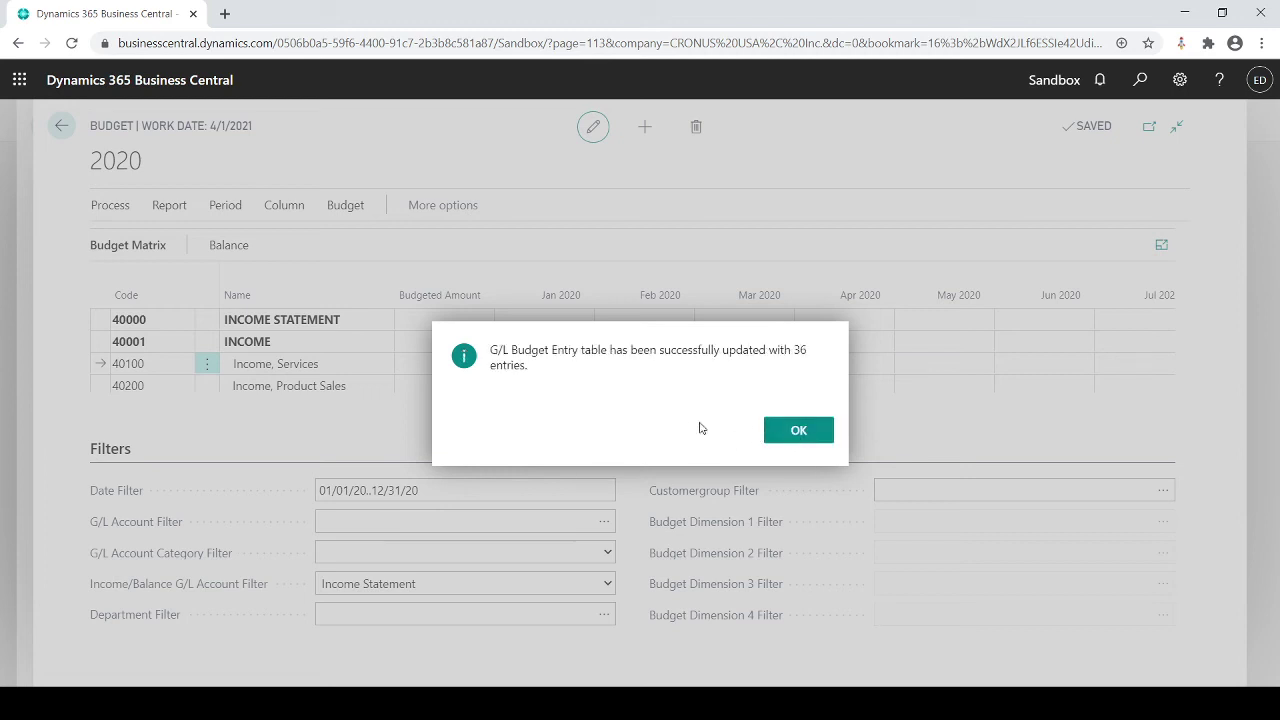
left_click(788, 430)
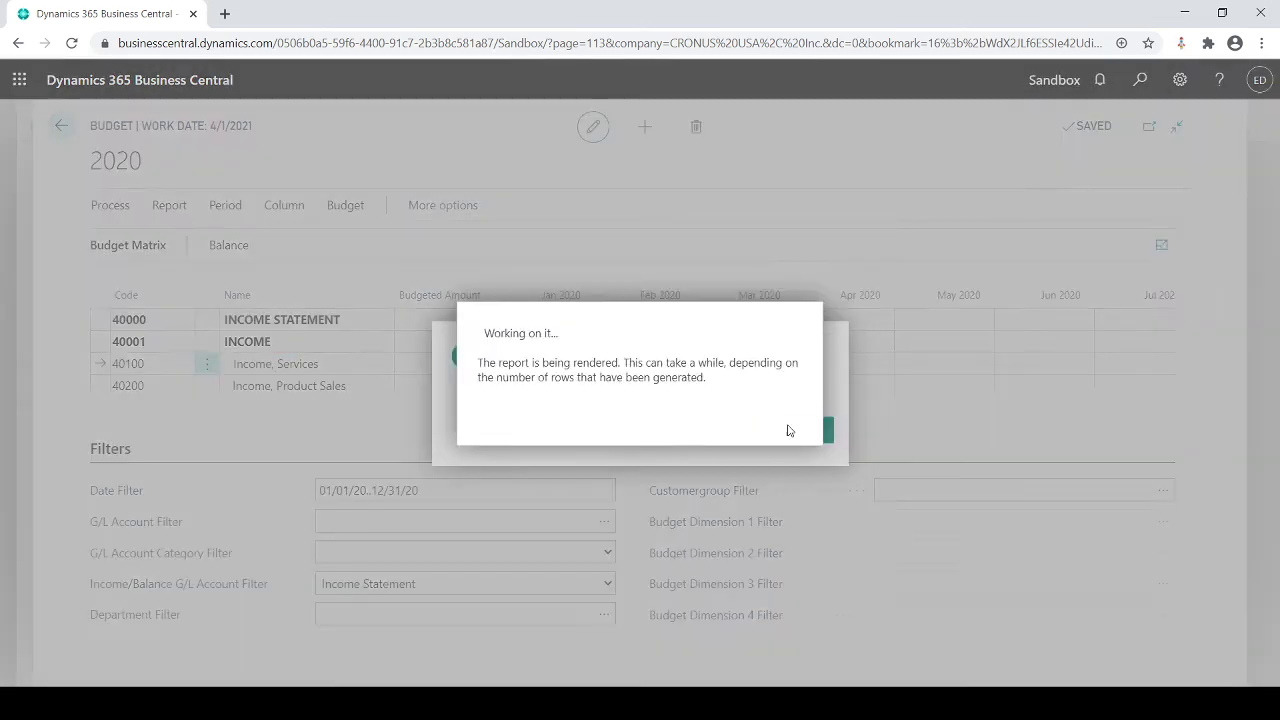
- Review the imported monthly amounts for the income and cost of goods sold accounts in the budget matrix
scroll(765, 385, "down", 1)
scroll(720, 350, "up", 1)
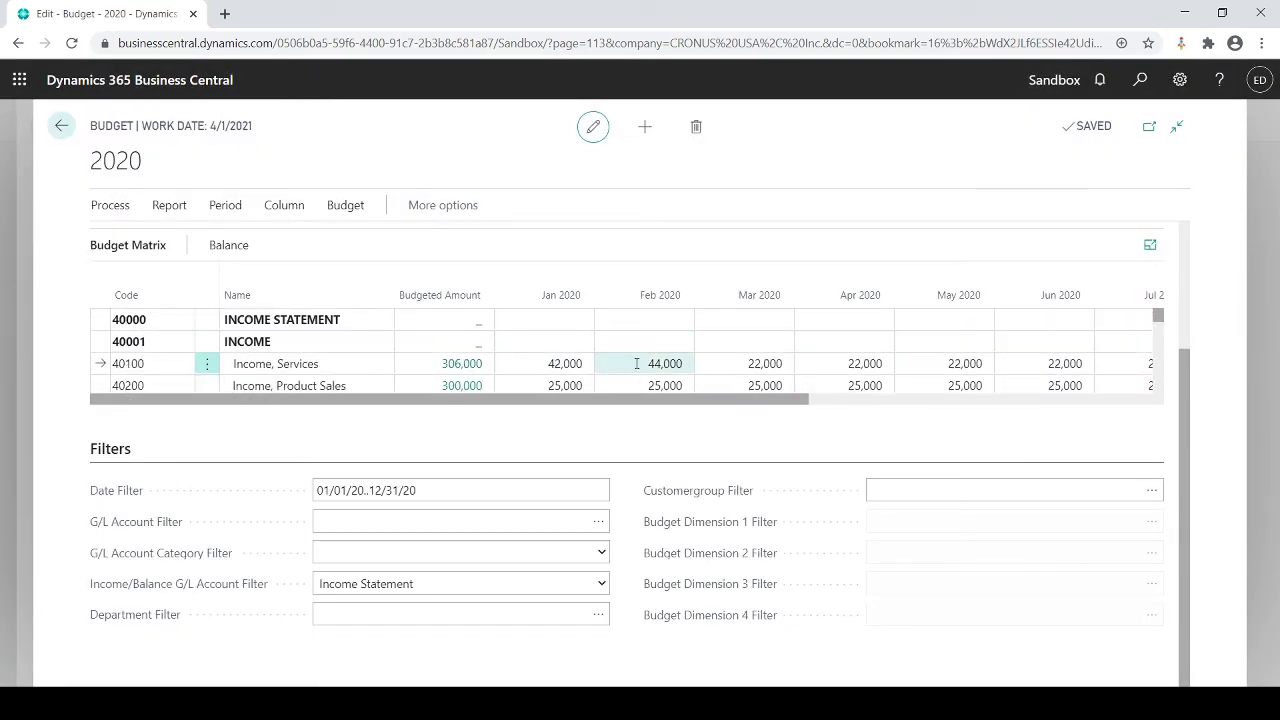
scroll(871, 356, "down", 2)
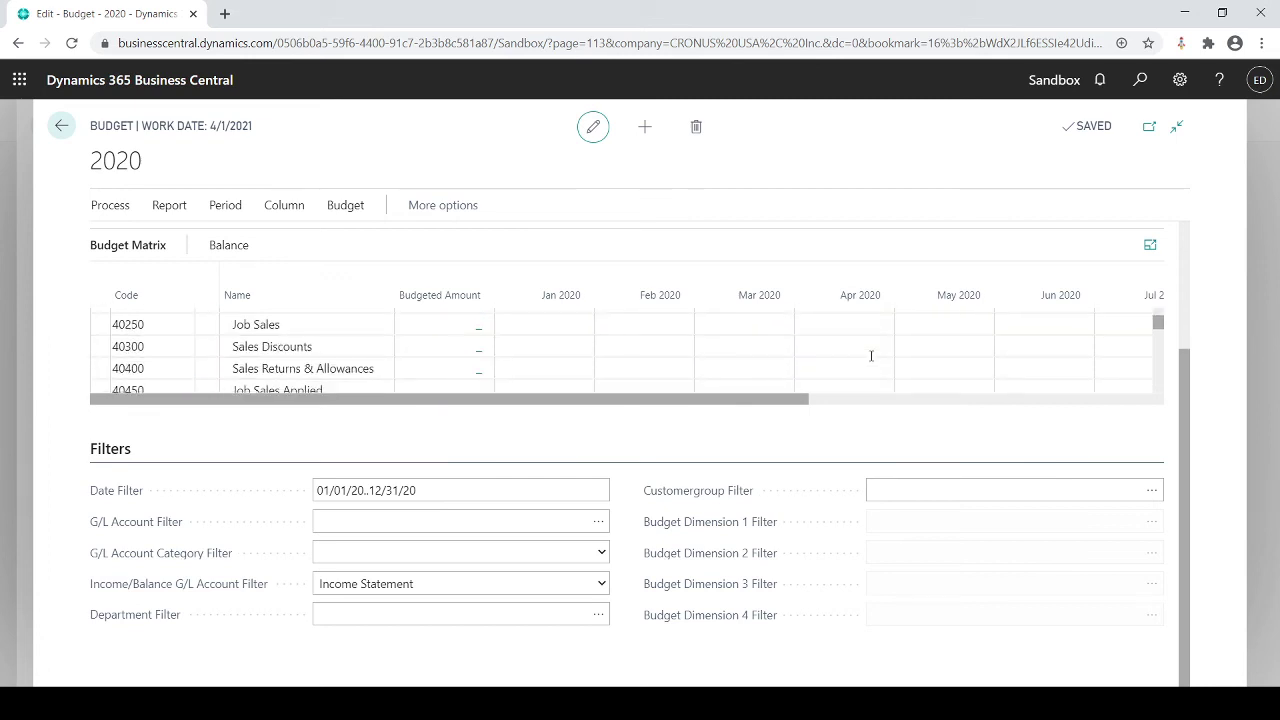
scroll(871, 356, "down", 4)
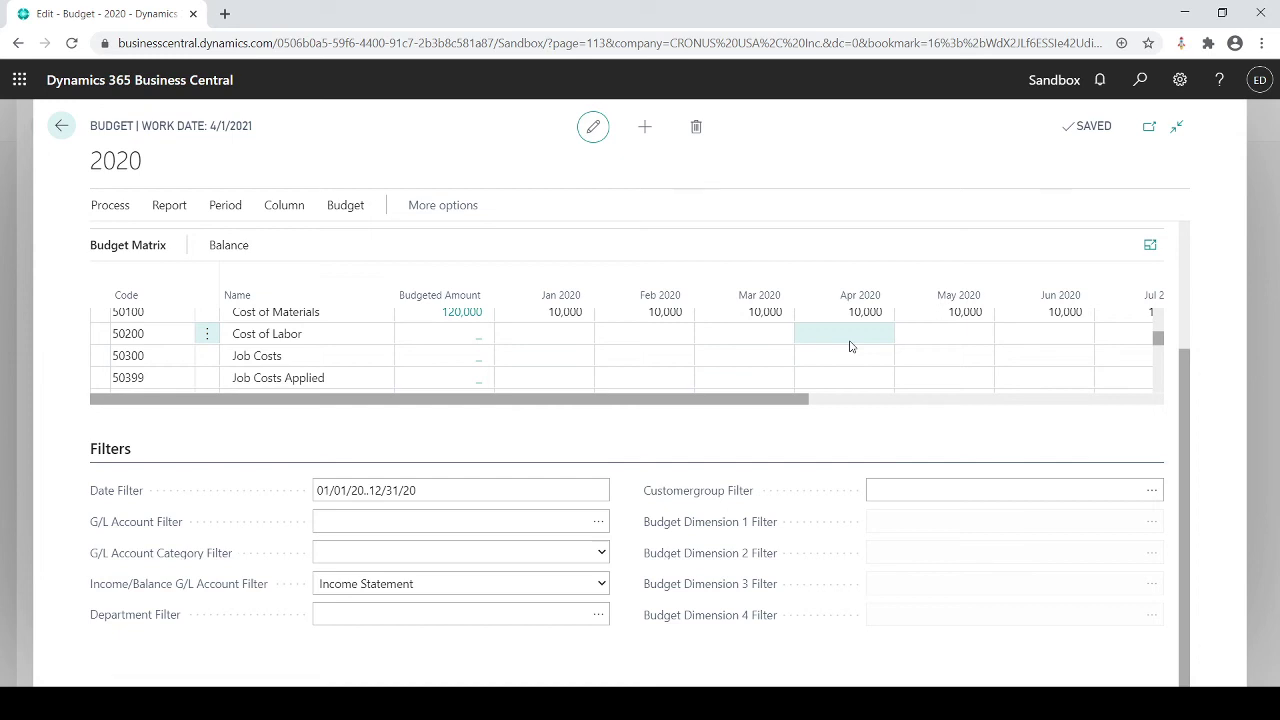
scroll(850, 346, "up", 2)
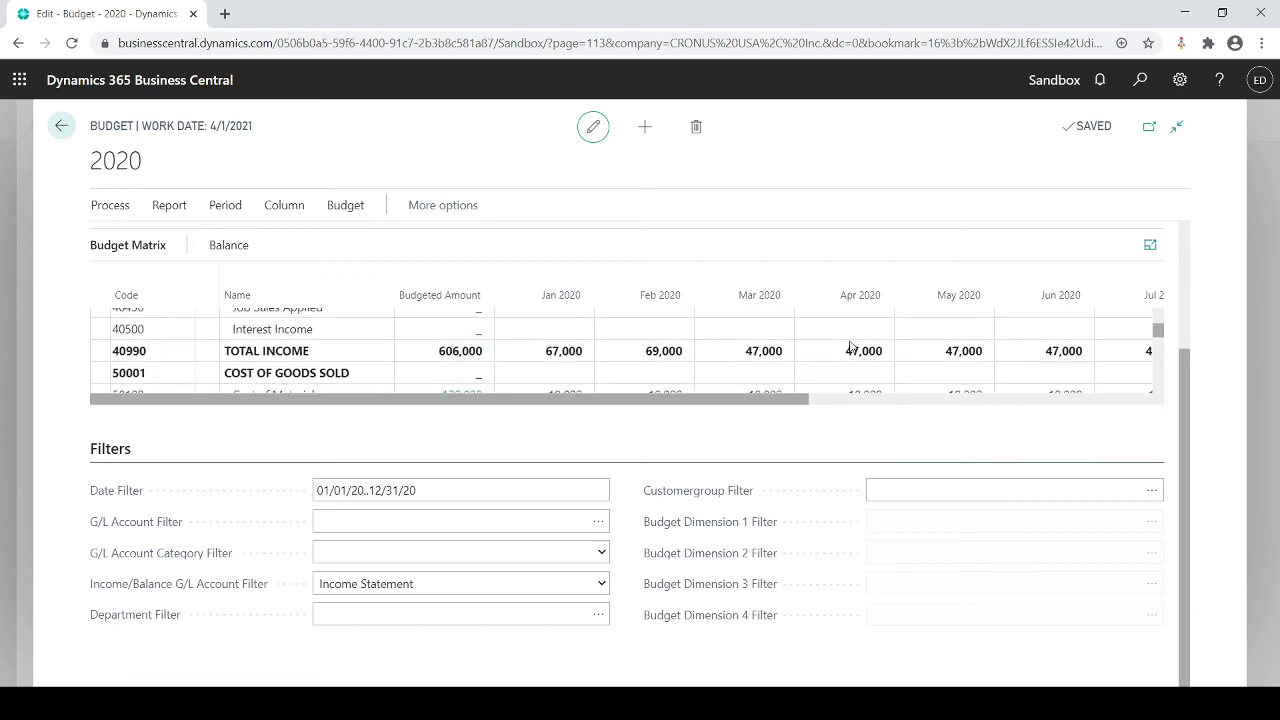
scroll(850, 346, "up", 5)
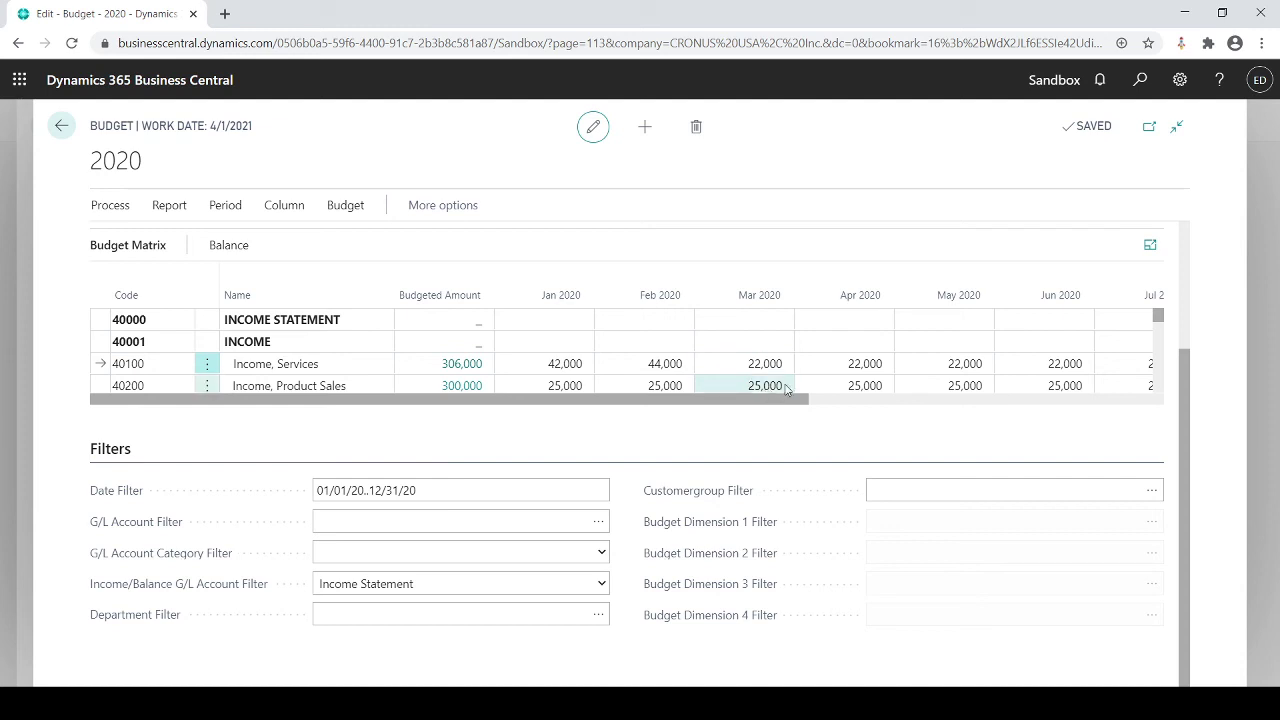
- Set the Apr 2020 budget amount of account 40100 Income, Services to 26,000
left_click(815, 360)
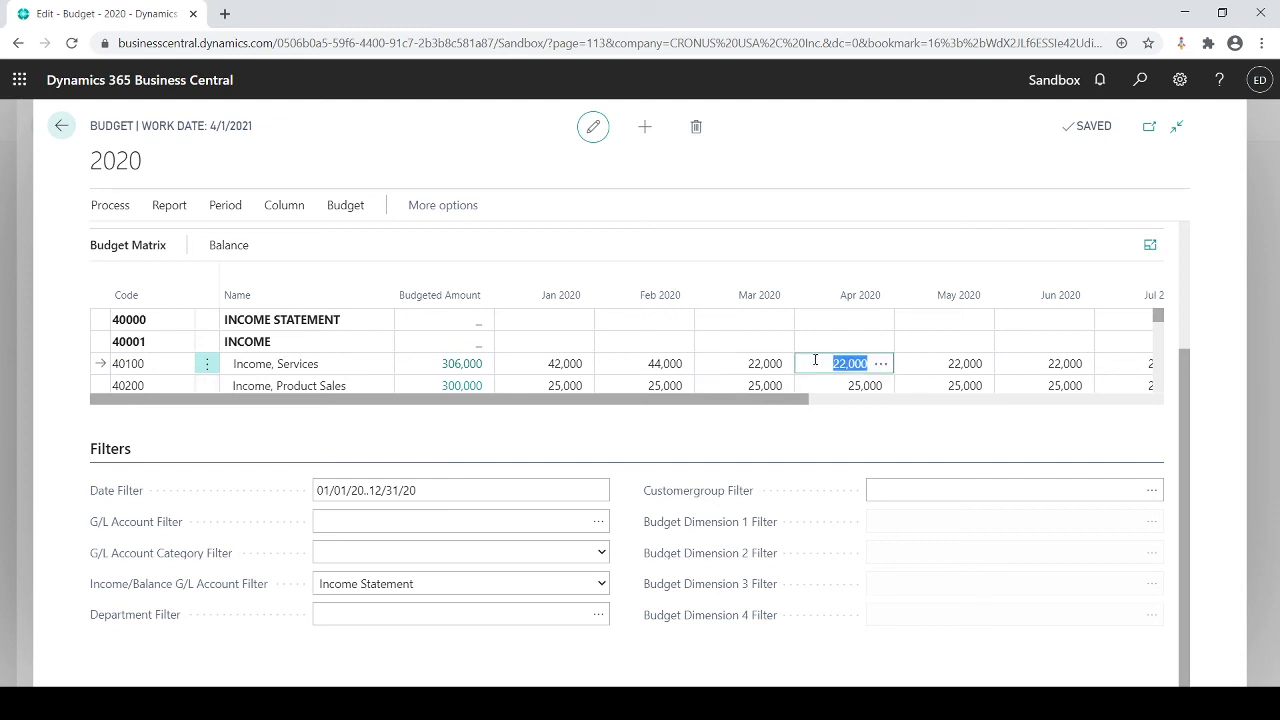
type("260000")
key("BackSpace")
key("Tab")
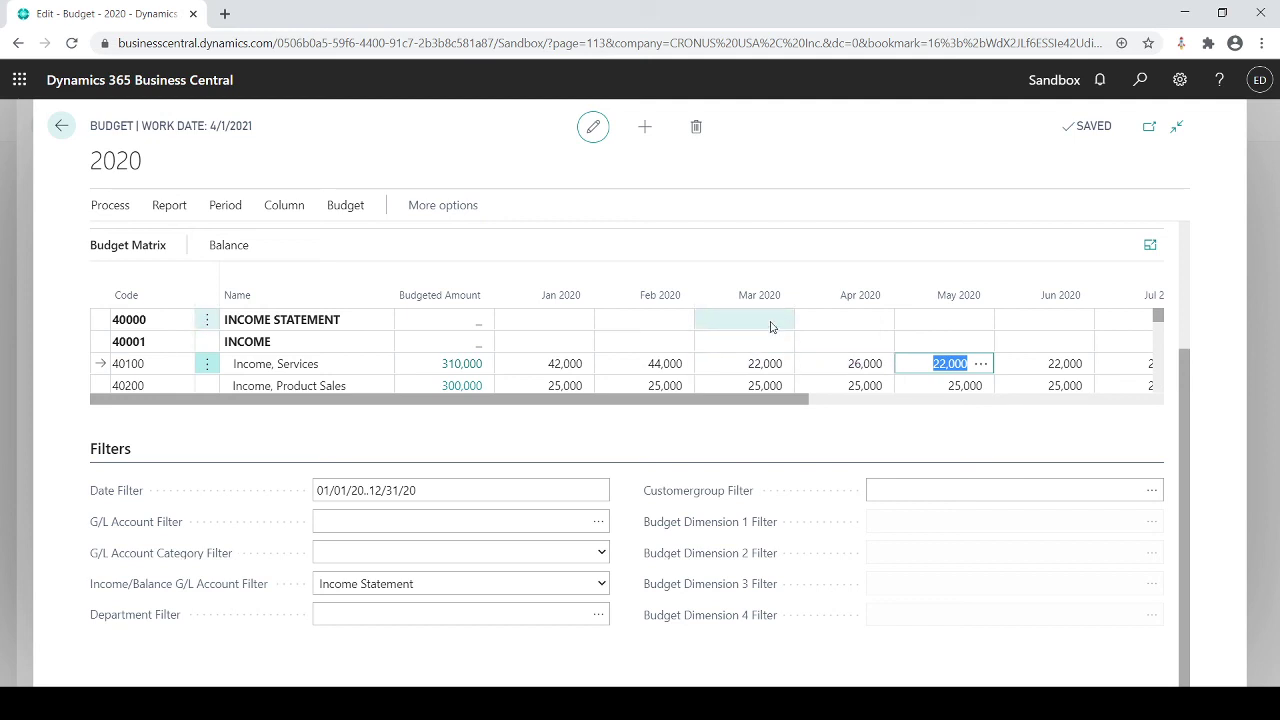
- Examine the G/L budget entries behind the Apr 2020 amount of account 40100 in the enlarged list, and return to the budget
left_click(860, 362)
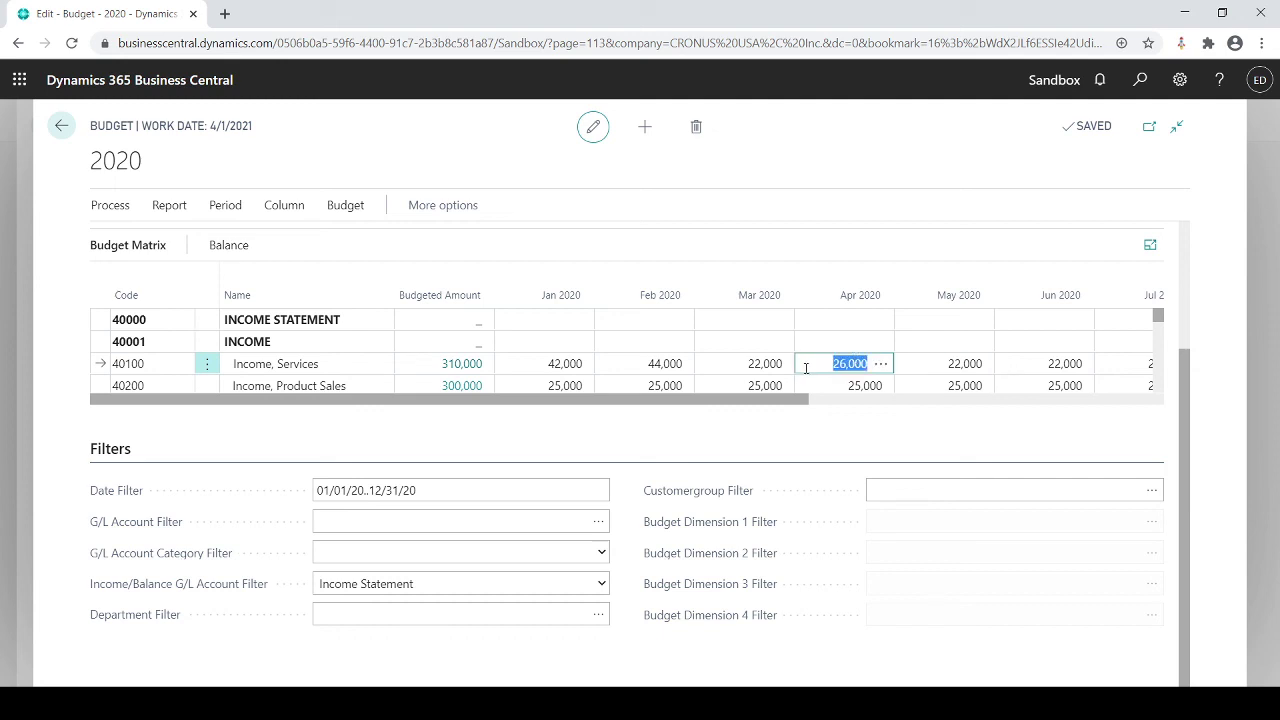
left_click(882, 366)
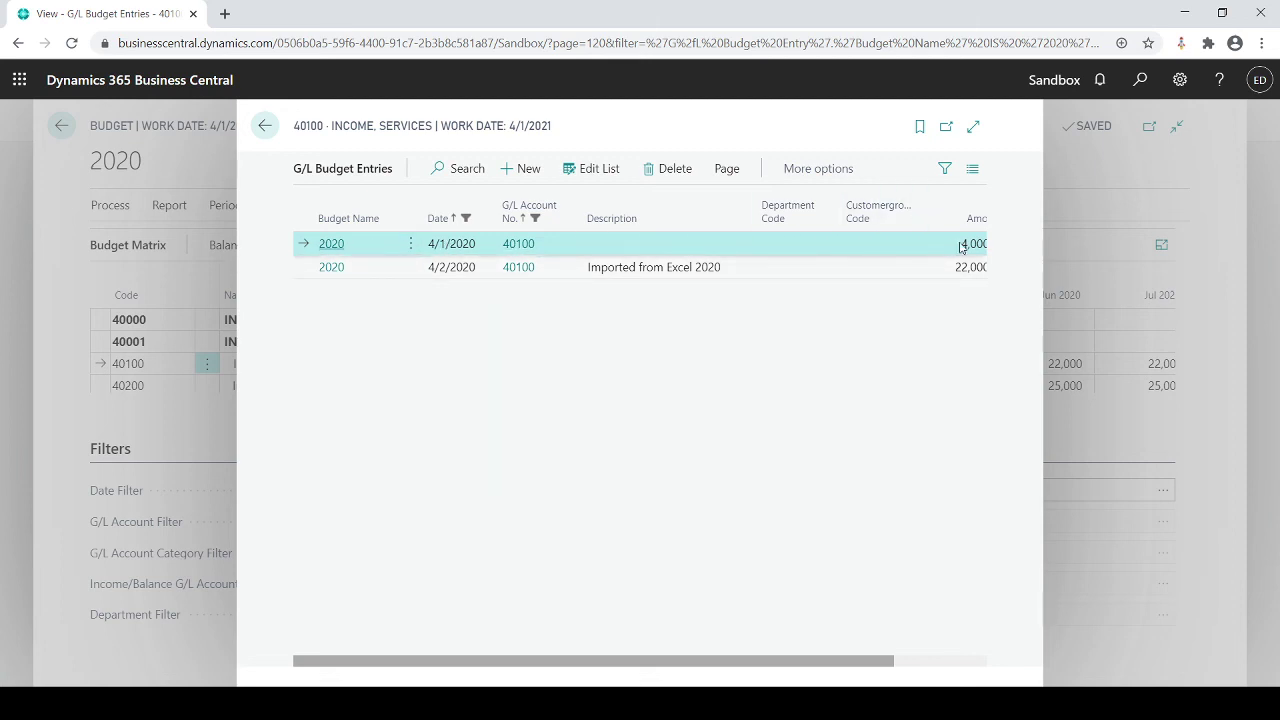
left_click(973, 127)
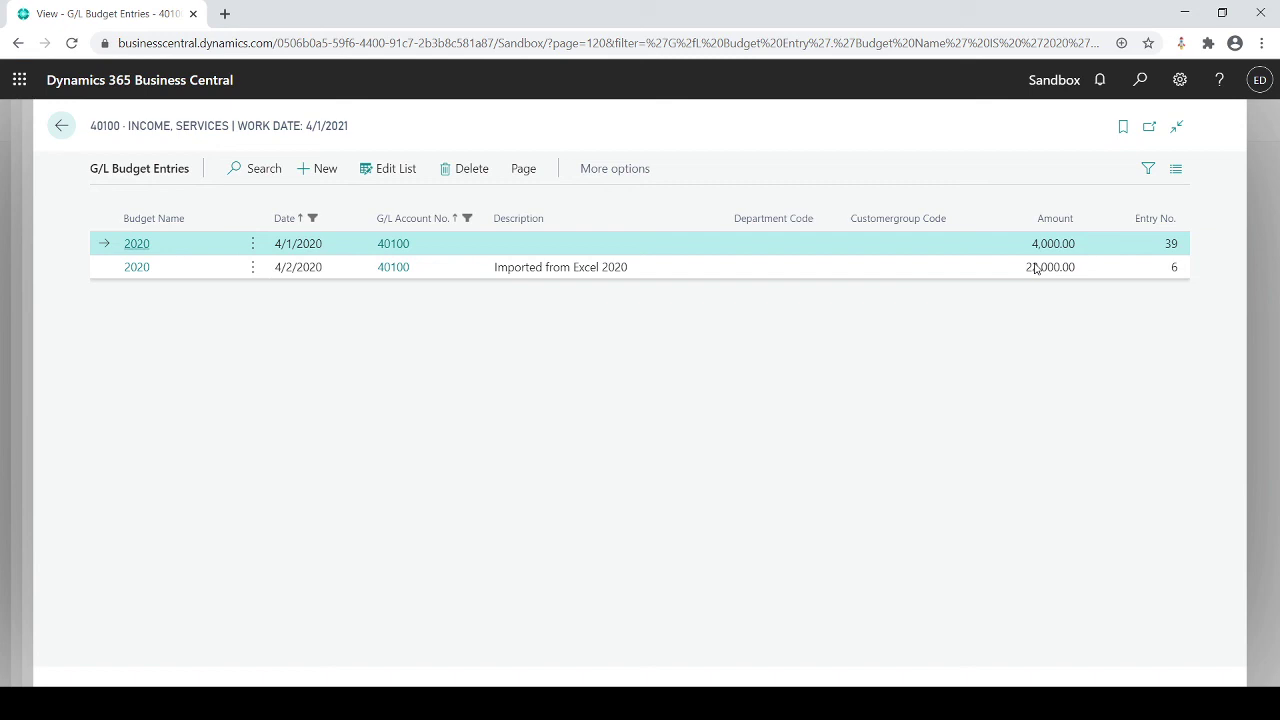
key("Escape")
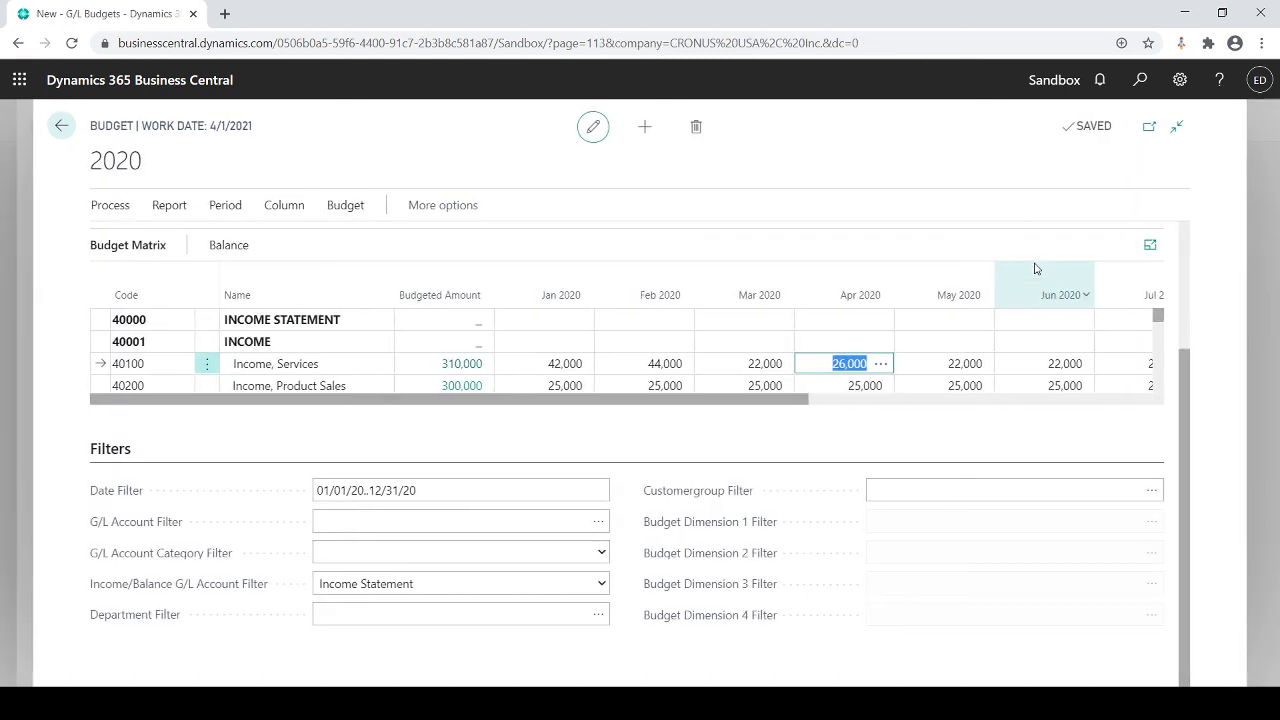